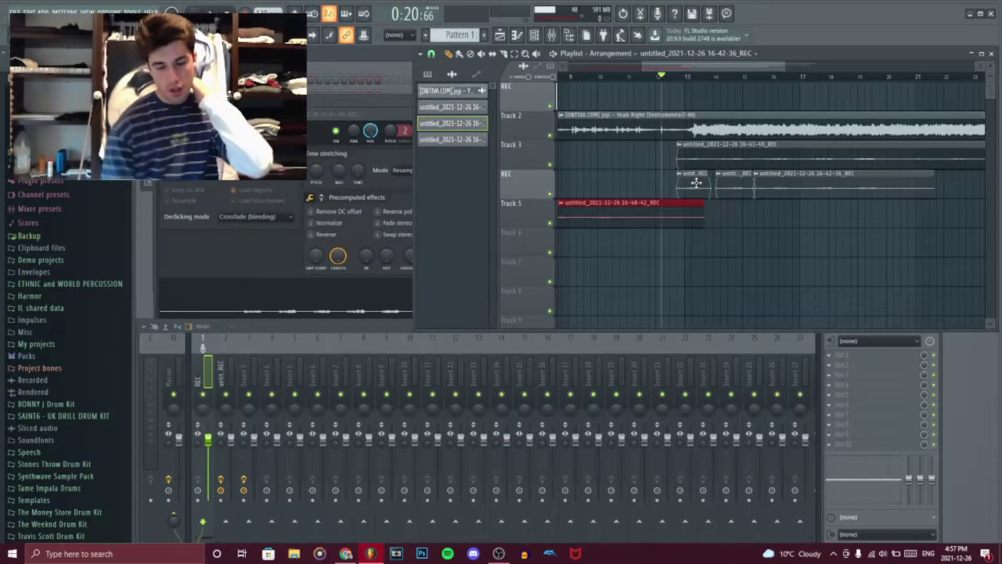
- Solo the Track 3 take with REC audible, compare inserts 1 and 2's FX racks, ending on insert 1
ctrl+click(551, 165)
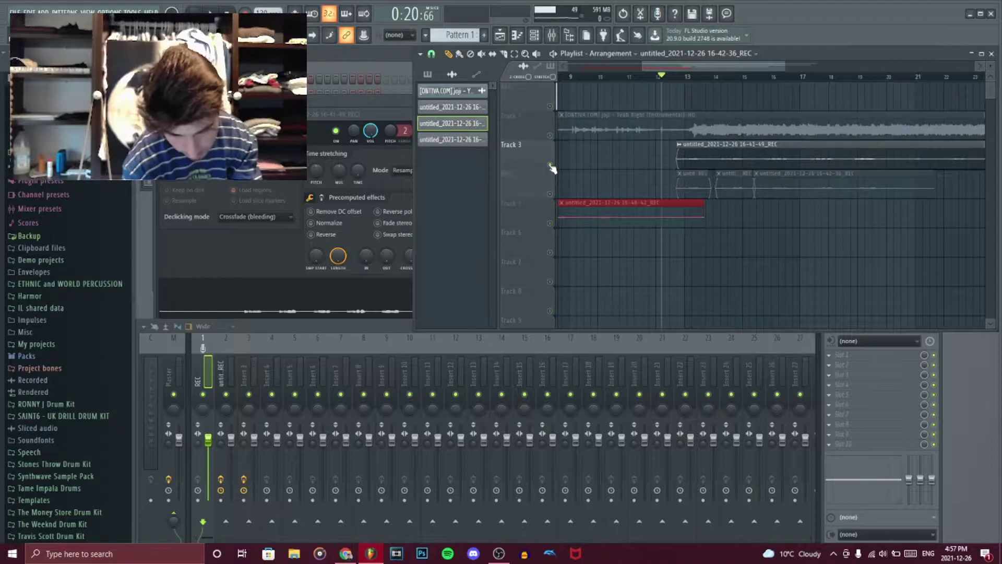
click(550, 193)
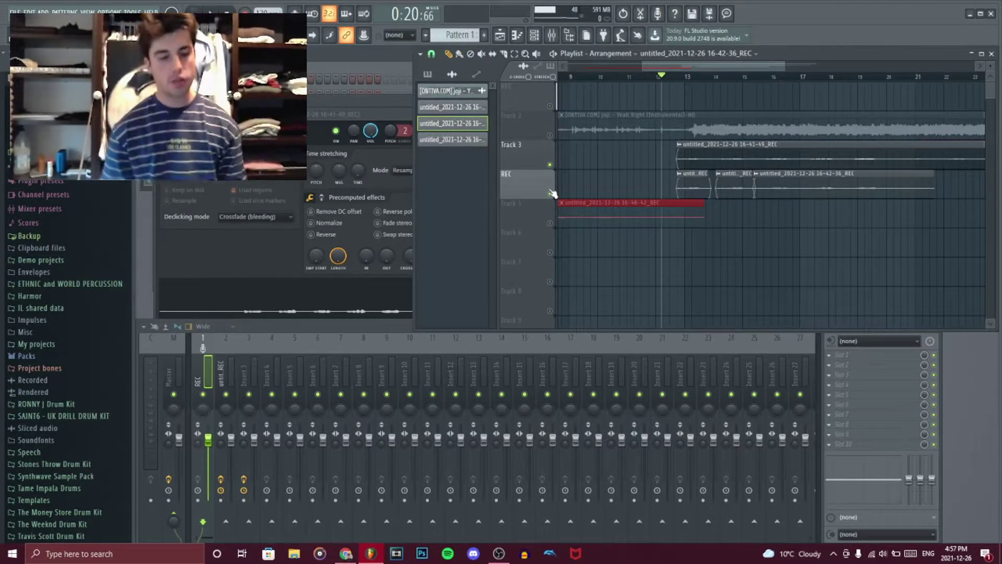
click(220, 374)
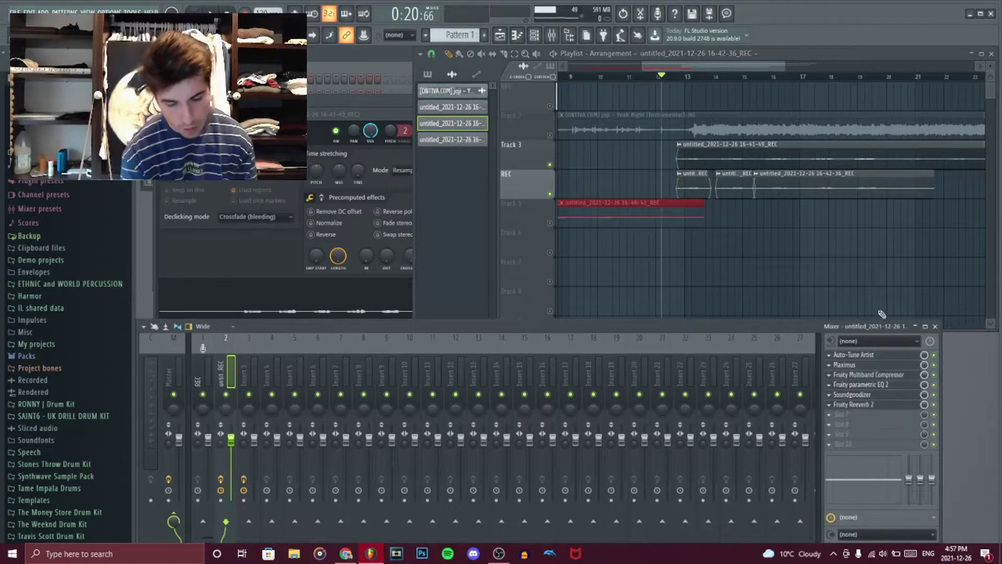
click(204, 368)
click(231, 359)
click(203, 368)
click(224, 361)
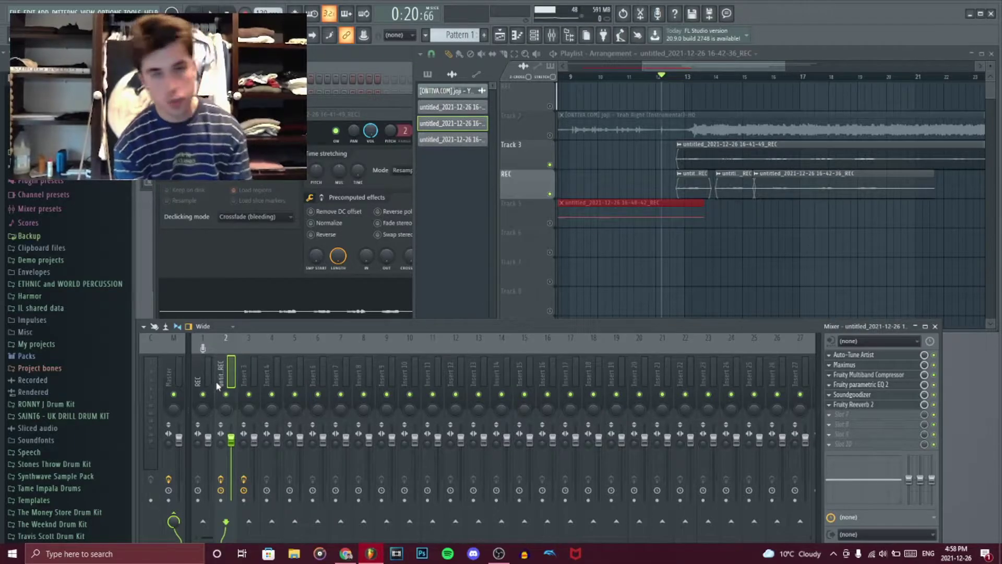
click(200, 371)
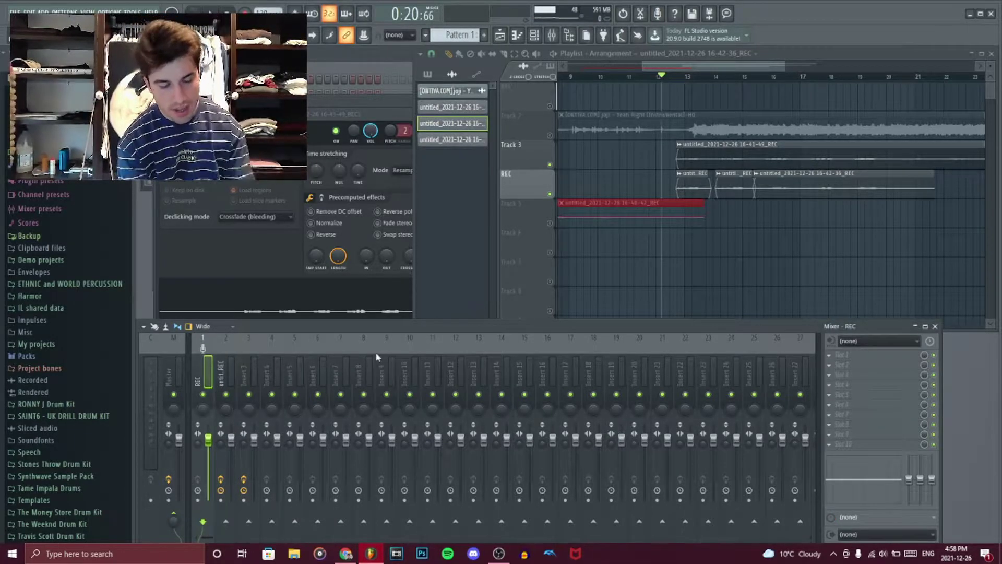
click(220, 366)
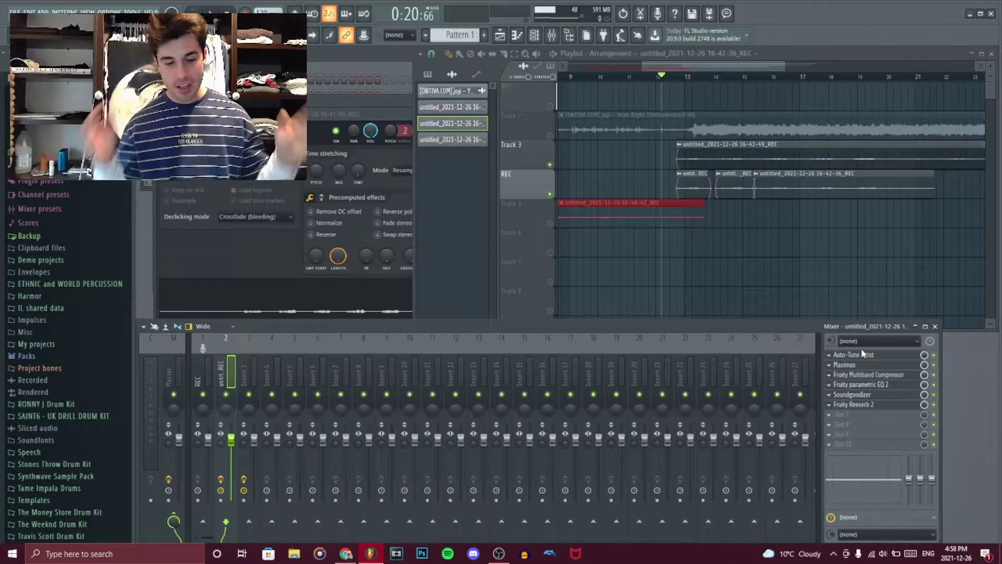
click(209, 360)
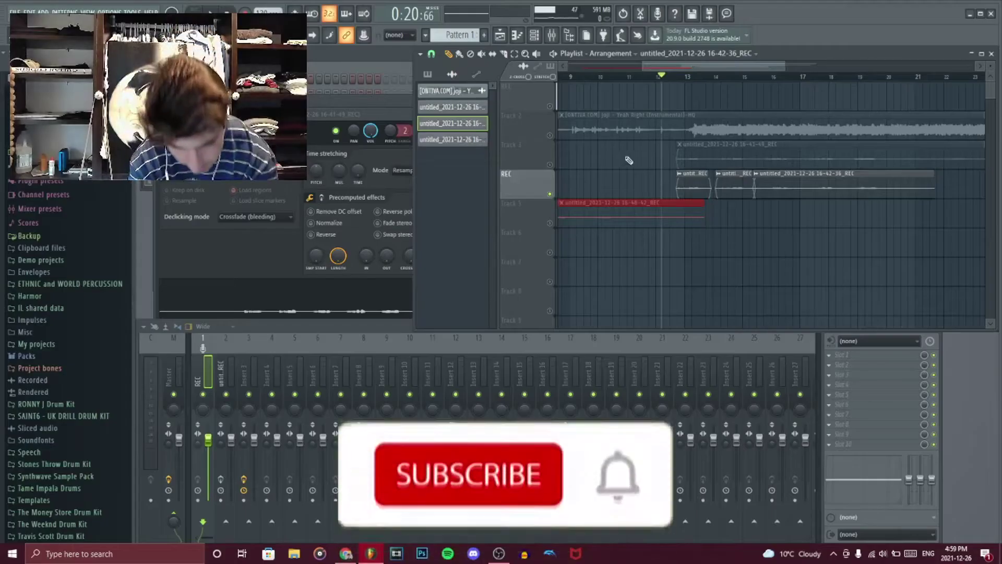
- Unmute Track 3, mute REC, zoom in on bars 15–17 and play from bar 15
click(550, 164)
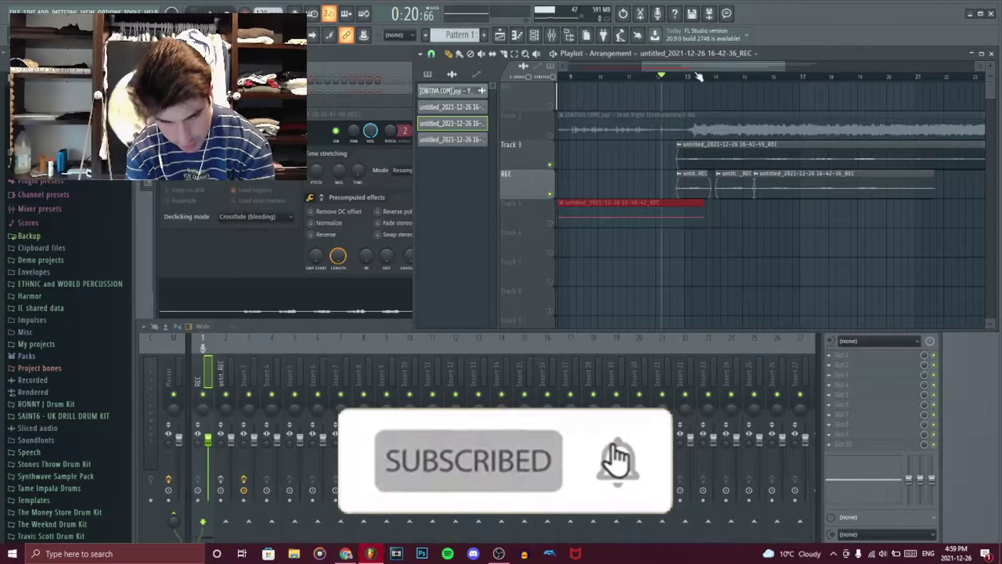
drag(643, 66, 733, 64)
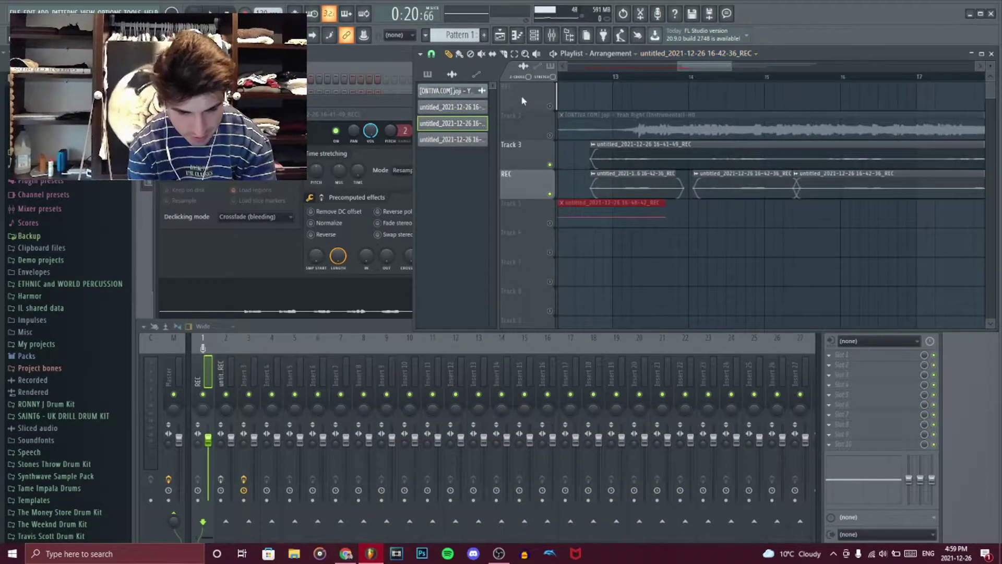
click(551, 193)
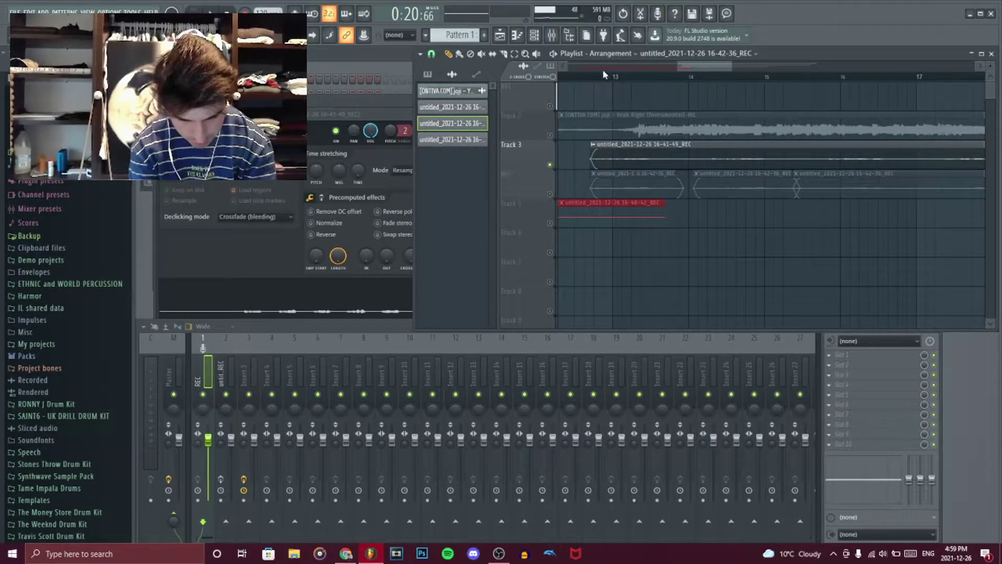
click(589, 76)
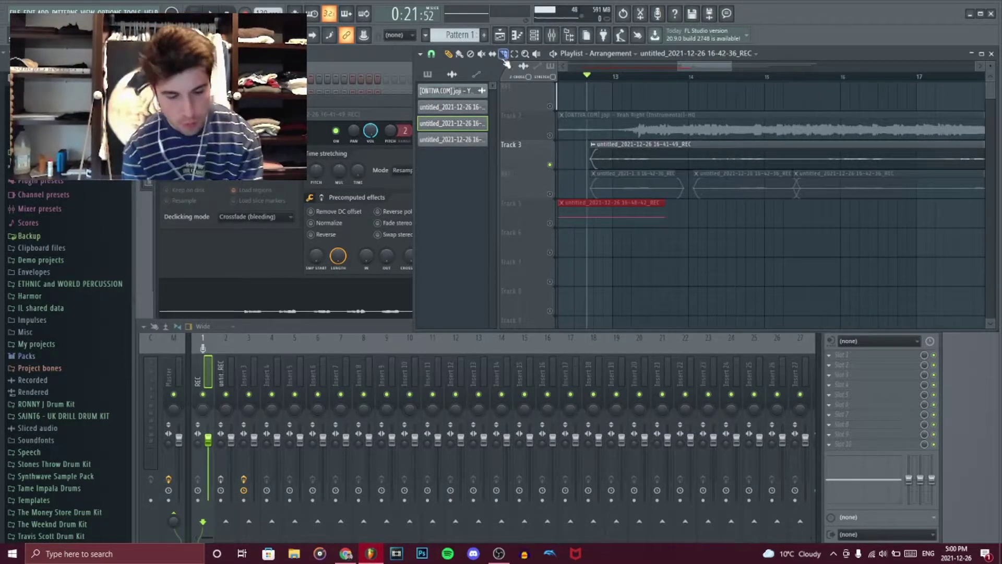
drag(675, 65, 703, 65)
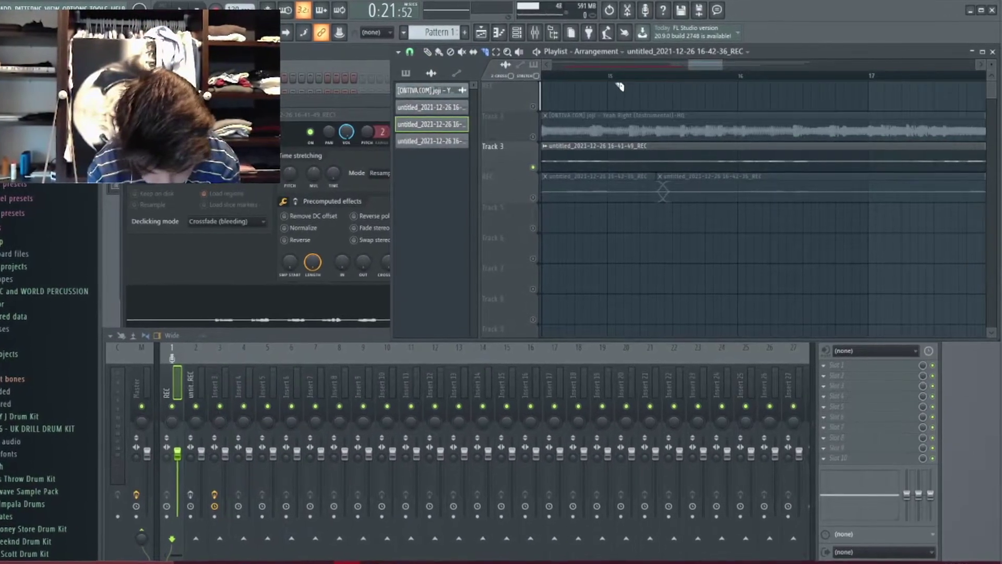
click(640, 78)
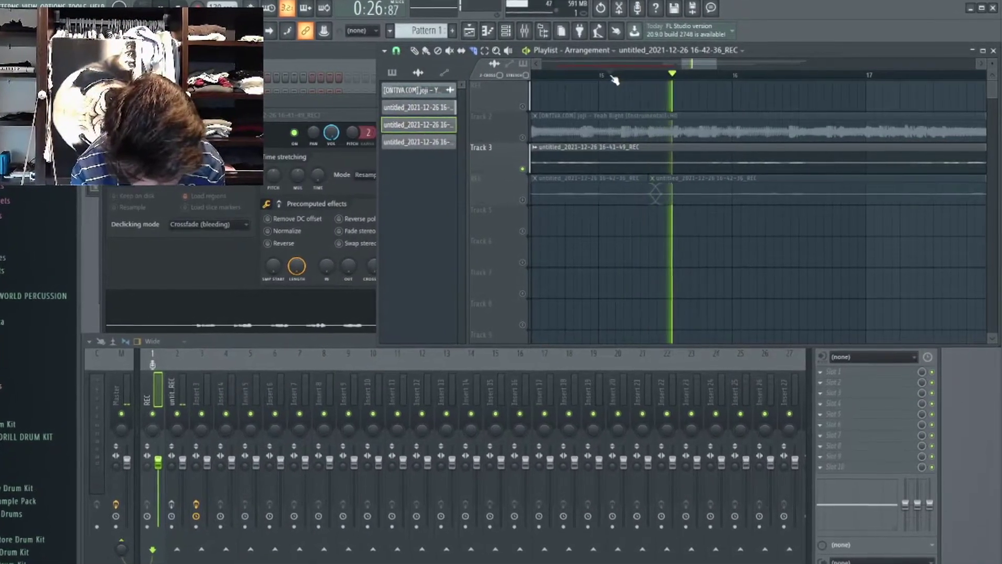
click(612, 77)
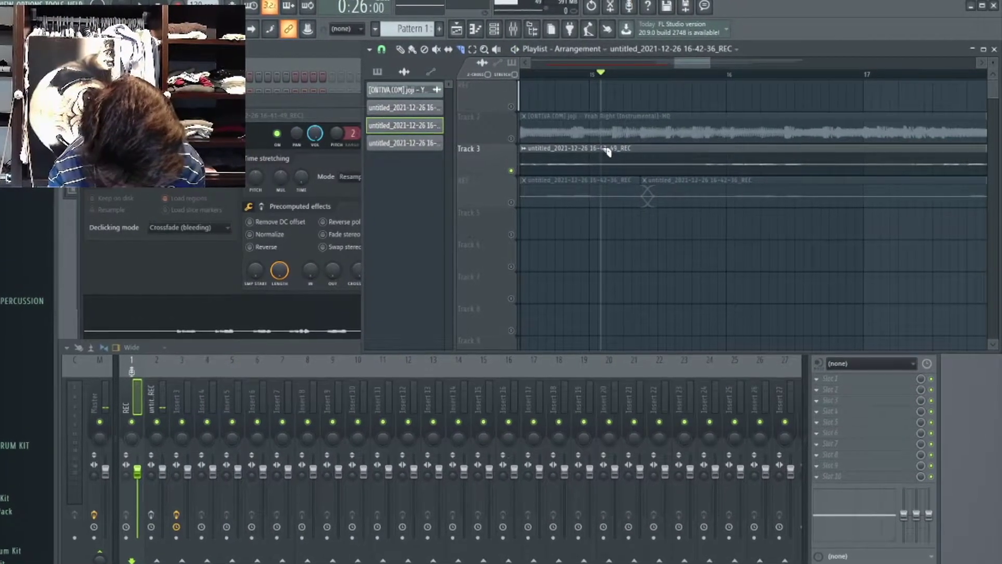
- Slice the Track 3 vocal clip at bar 15, trim the second clip's start right, and play it back
drag(607, 151, 600, 174)
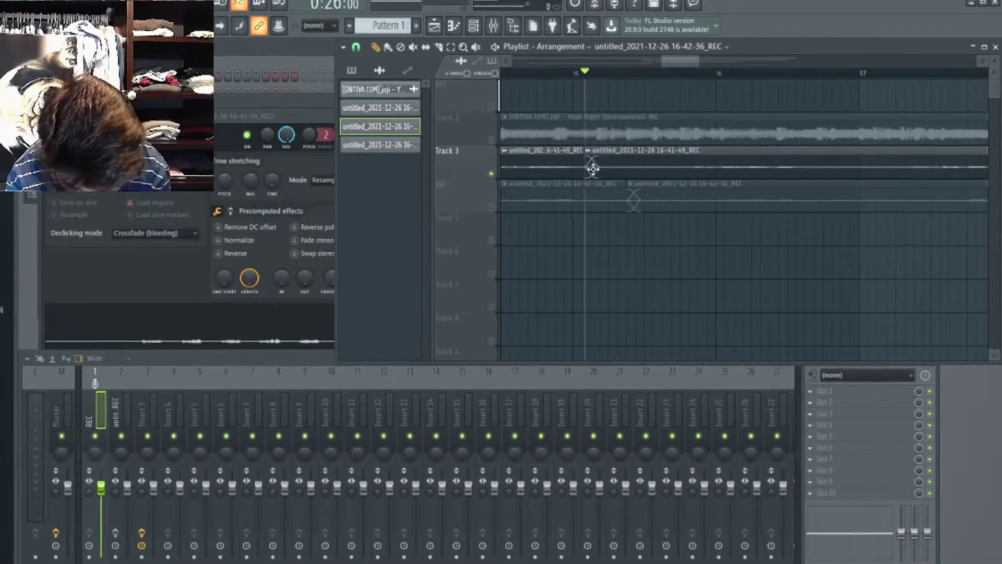
drag(590, 168, 684, 172)
key(space)
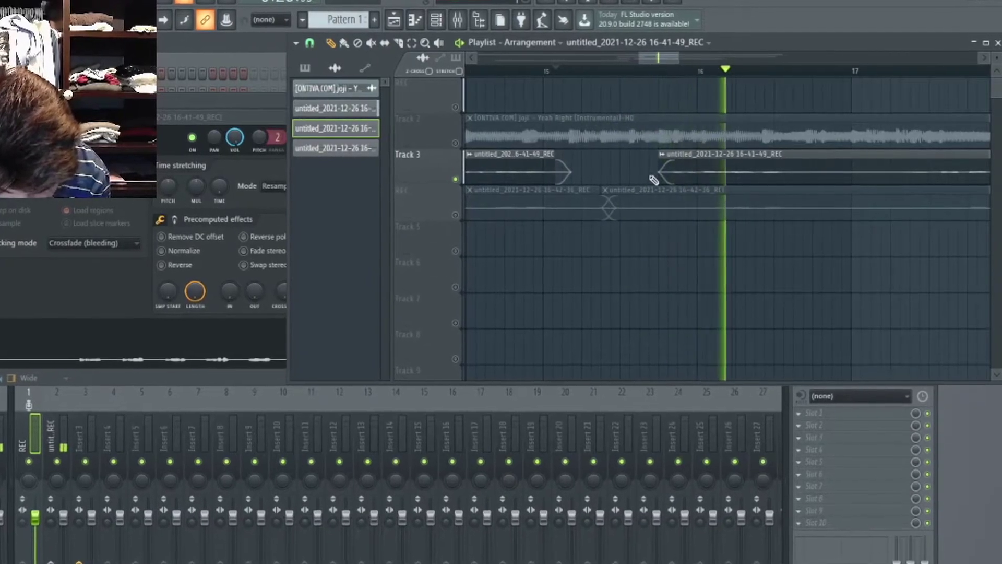
click(508, 72)
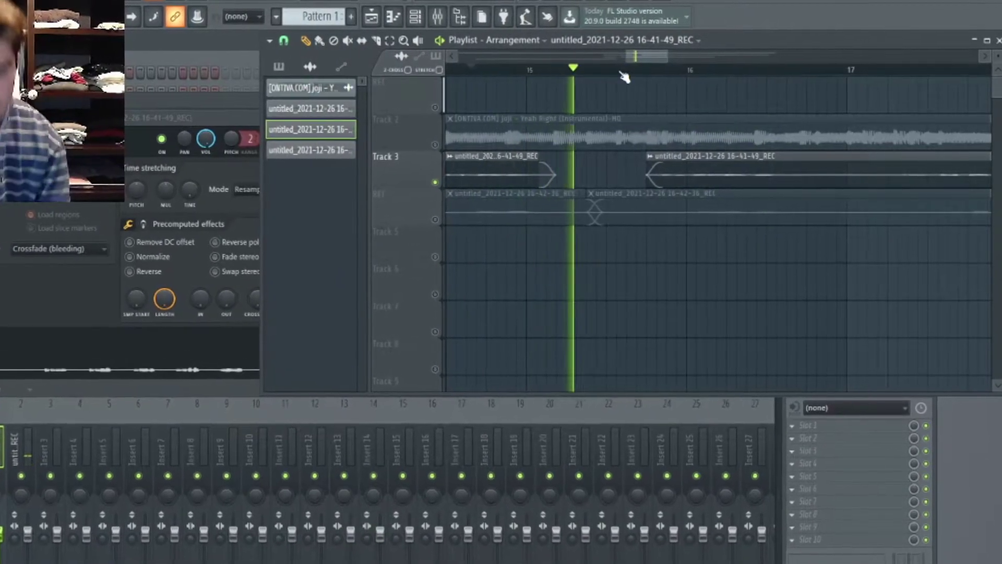
mouse_move(651, 57)
mouse_down()
mouse_move(683, 56)
mouse_move(644, 52)
mouse_up()
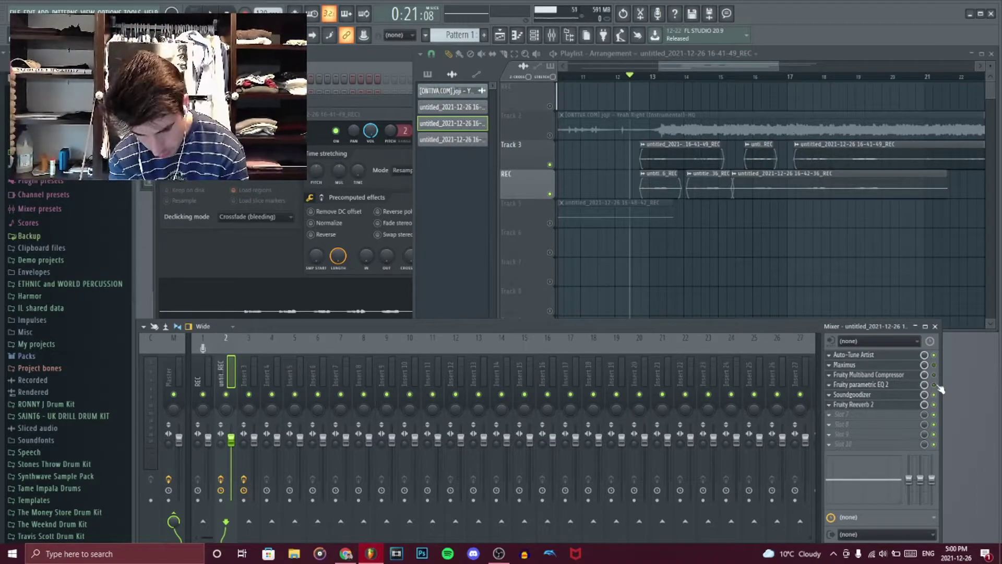
- Open Auto-Tune Artist on the vocal insert and play the tuned vocals
click(872, 358)
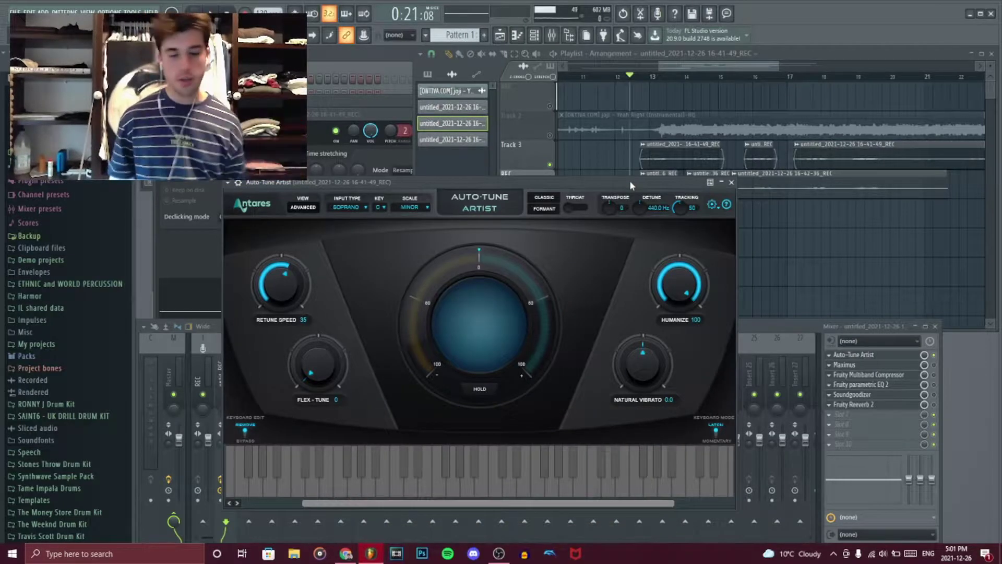
click(629, 183)
click(702, 252)
key(space)
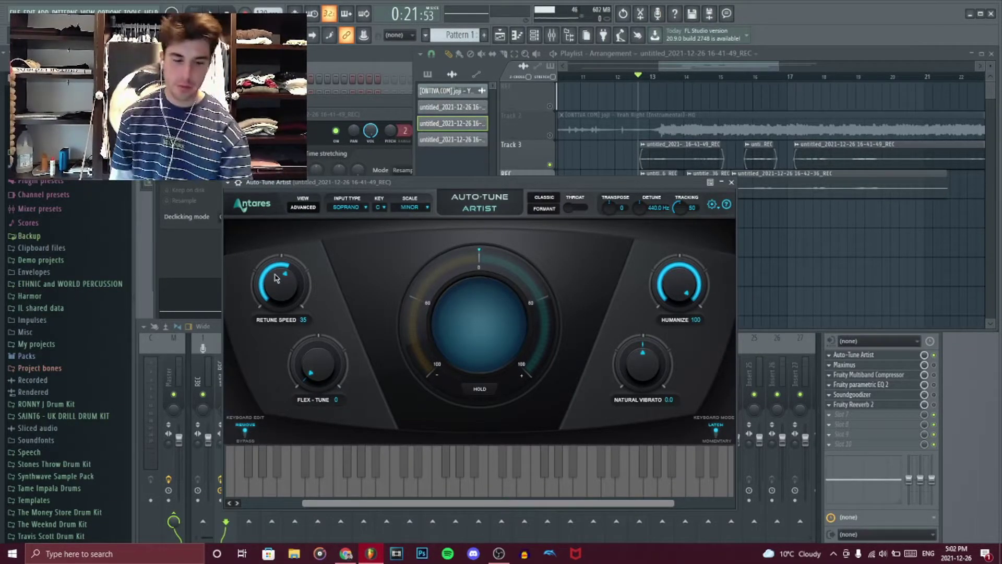
- Set Auto-Tune's Input Type to ALTO/TENOR and preview the vocals with the new setting
click(344, 207)
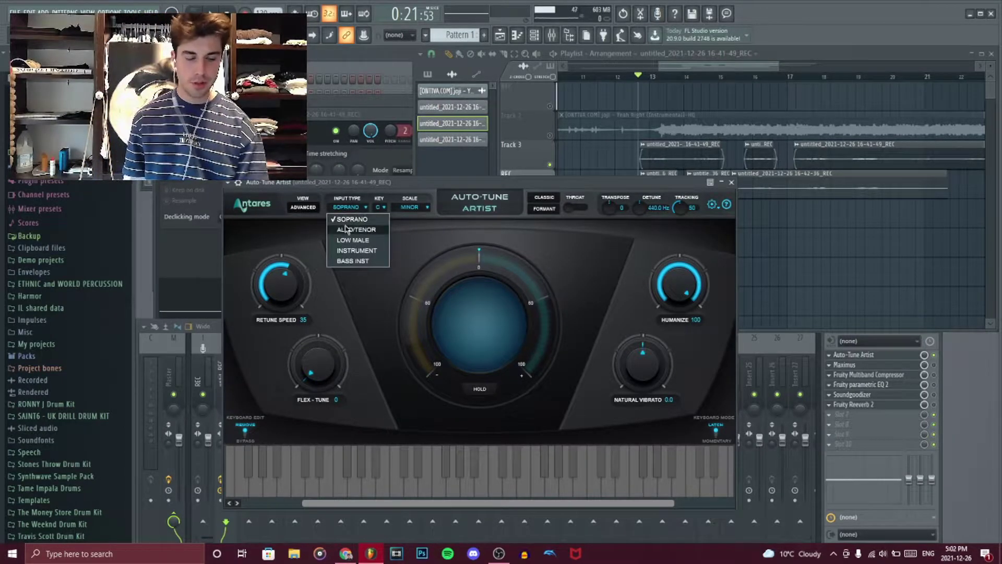
click(342, 231)
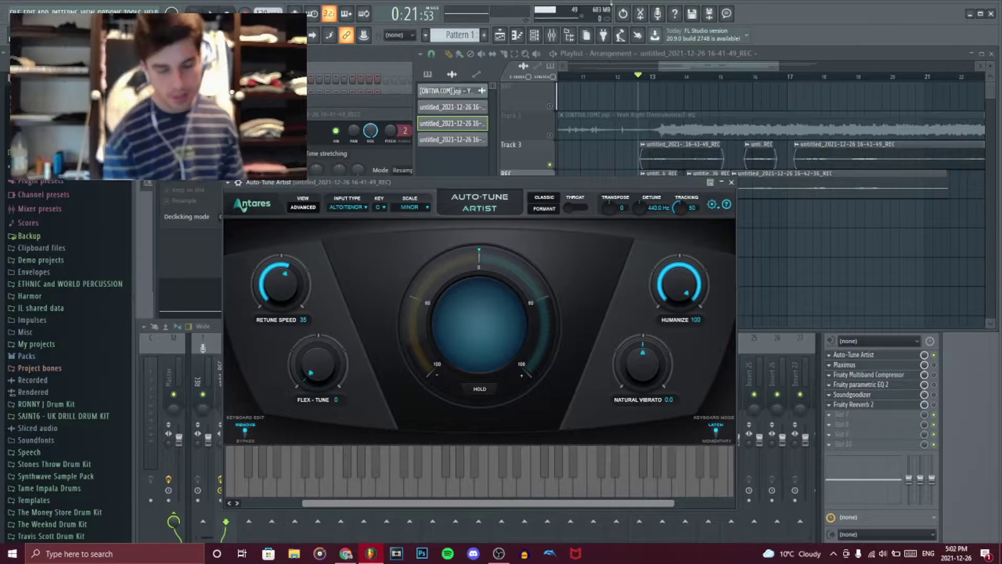
click(684, 64)
key(space)
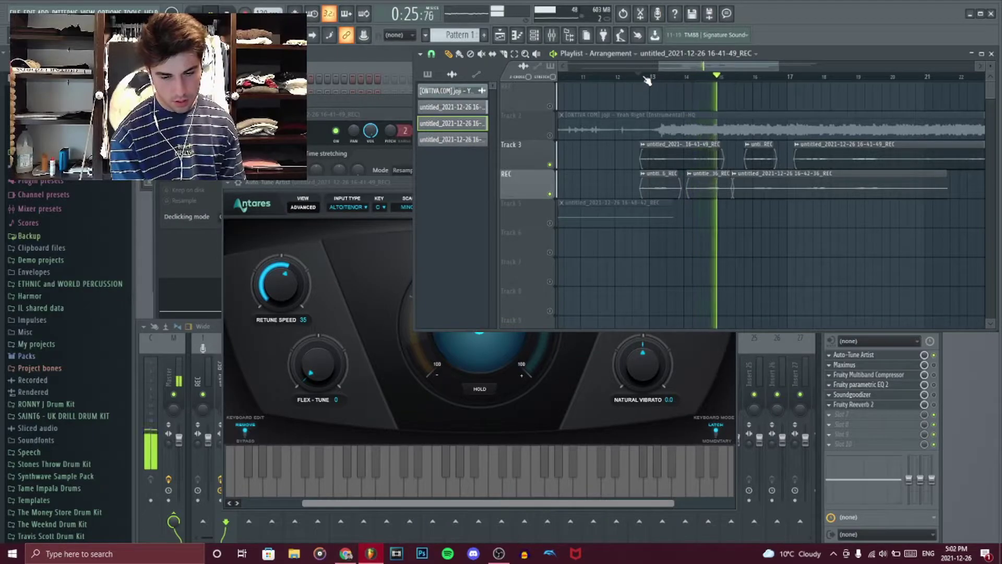
key(space)
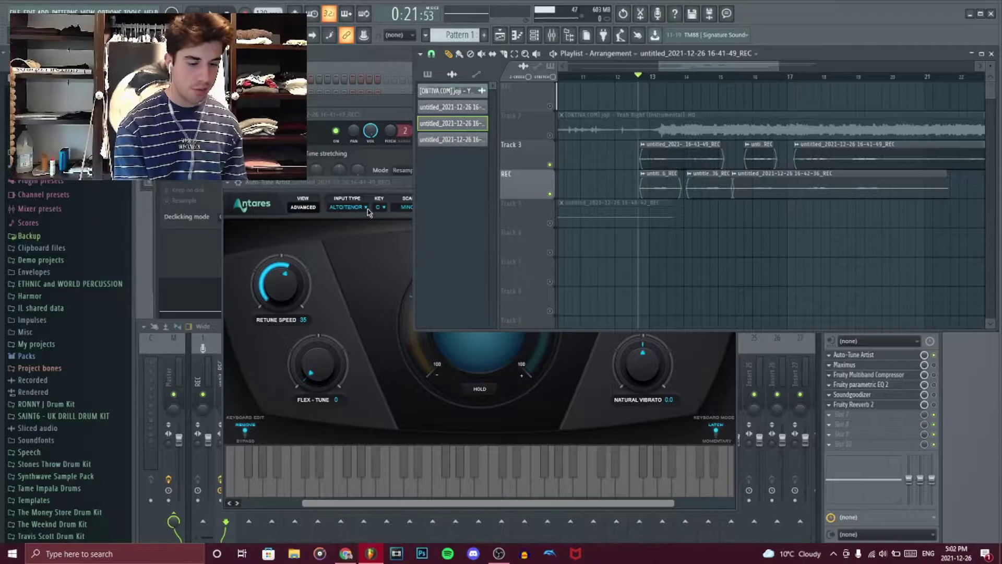
- Open Maximus on the vocal insert and load the De-esser split-band preset
click(744, 353)
click(880, 366)
click(939, 368)
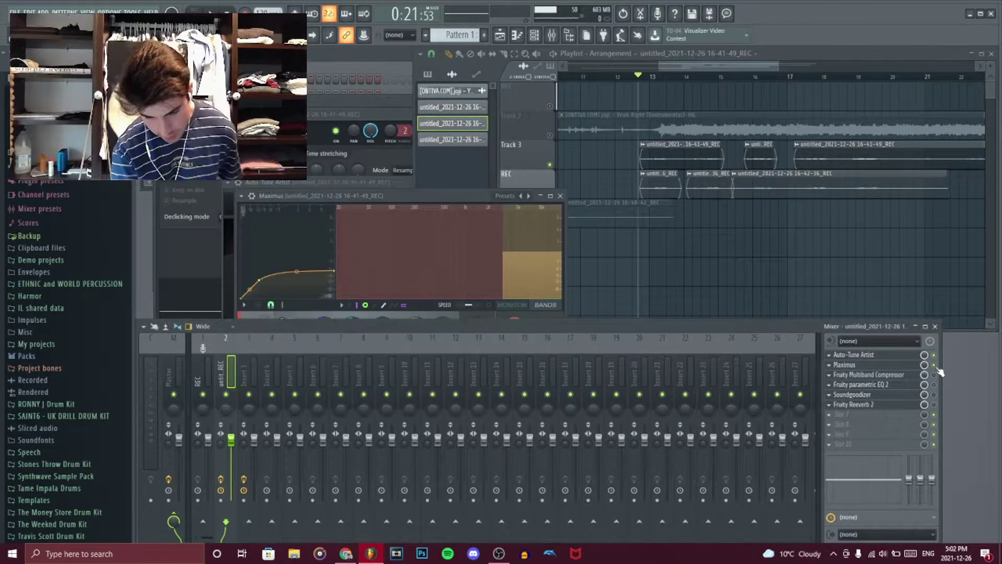
click(491, 192)
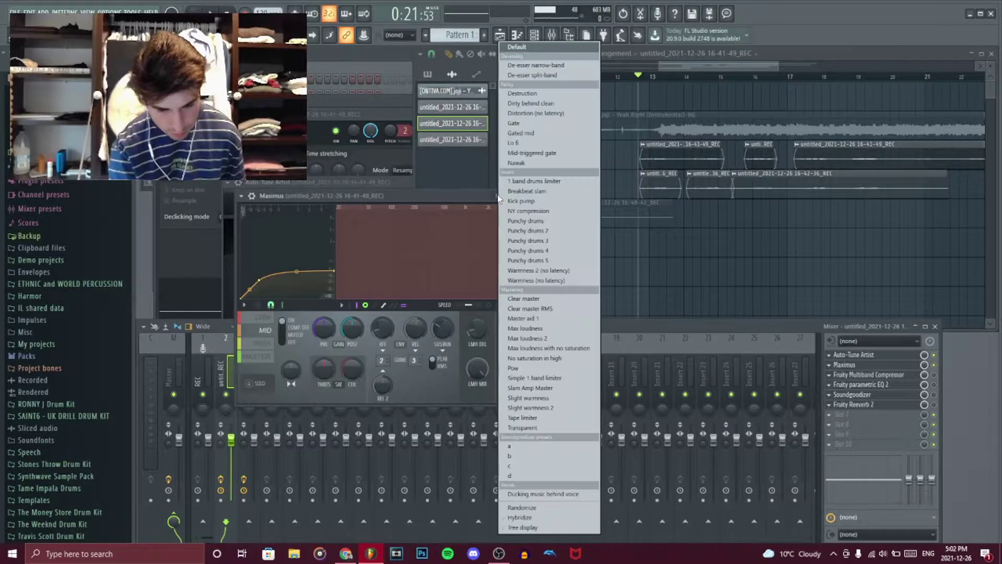
click(547, 91)
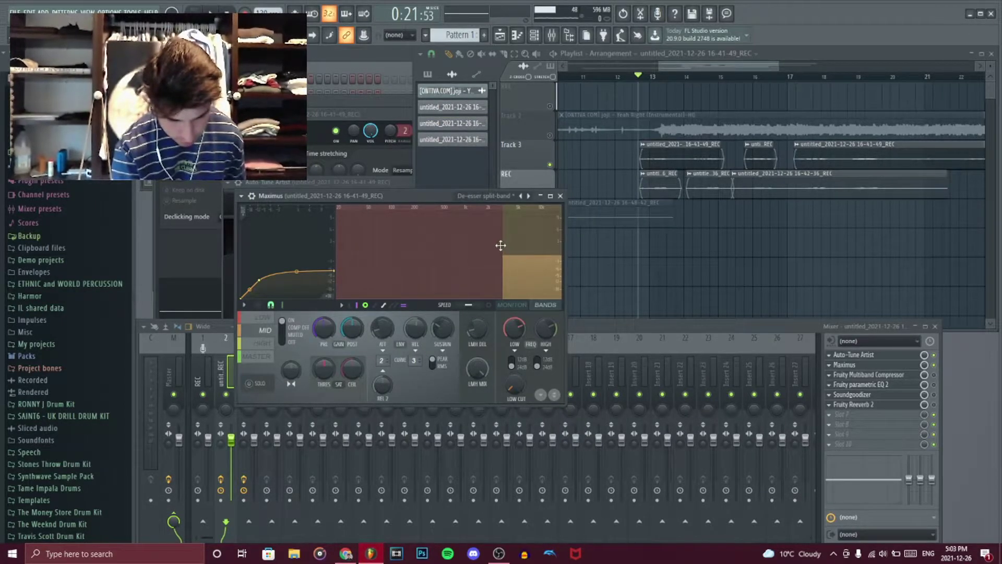
- Reload the De-esser split-band preset after viewing the low band, then open Fruity Multiband Compressor
click(264, 317)
click(488, 196)
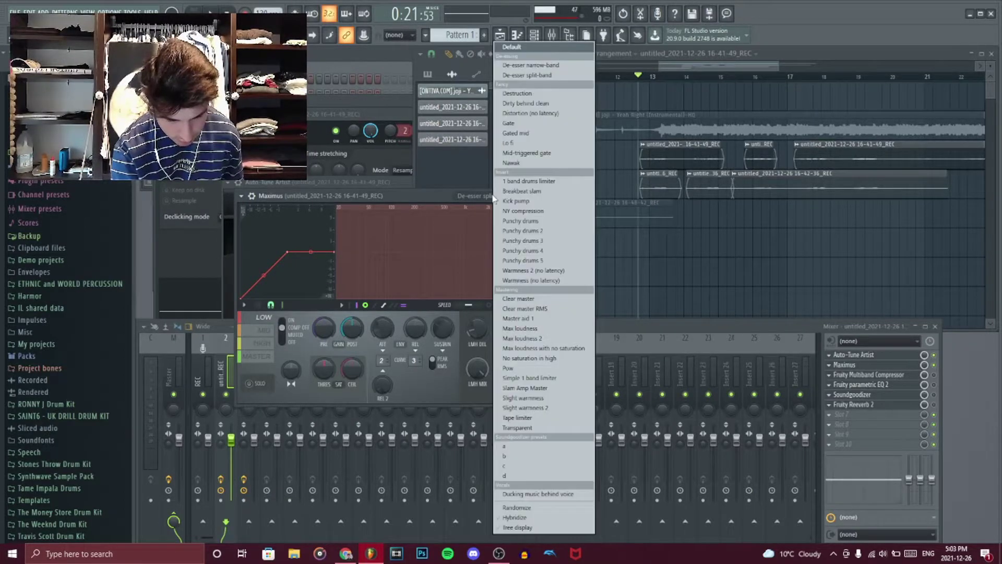
click(532, 77)
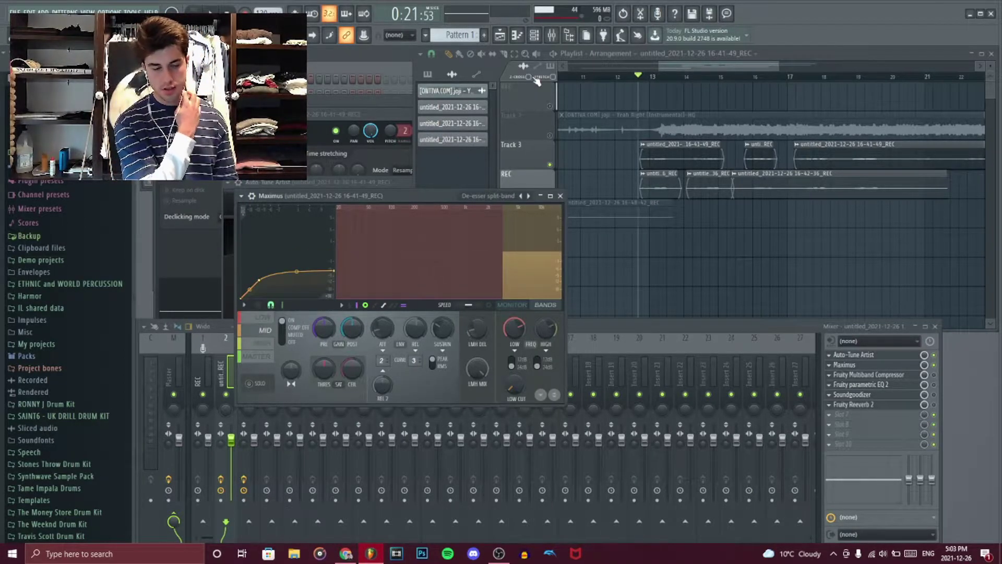
click(888, 375)
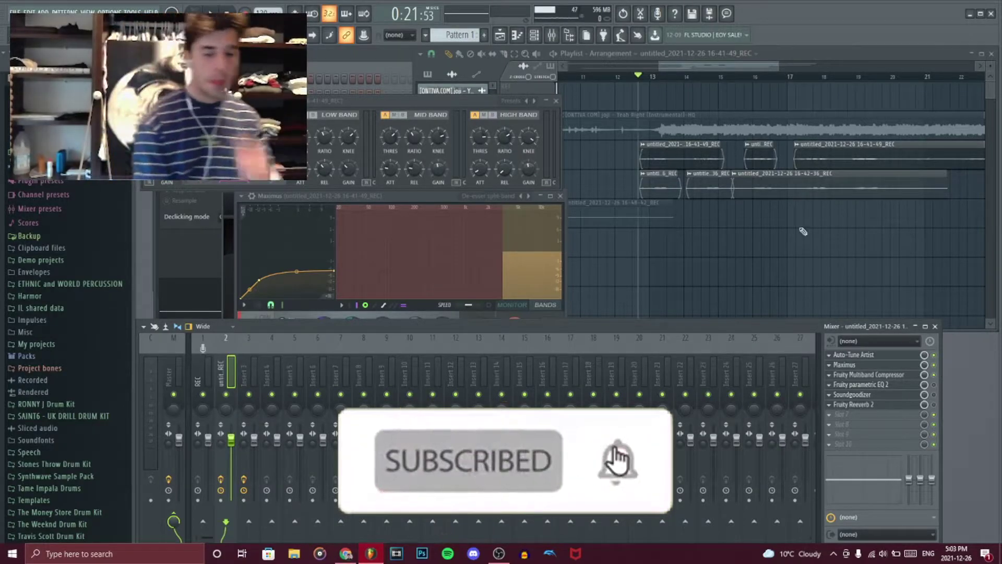
- Audition the vocal with the Multiband Compressor, then enable the compressor slot in the mixer
click(521, 104)
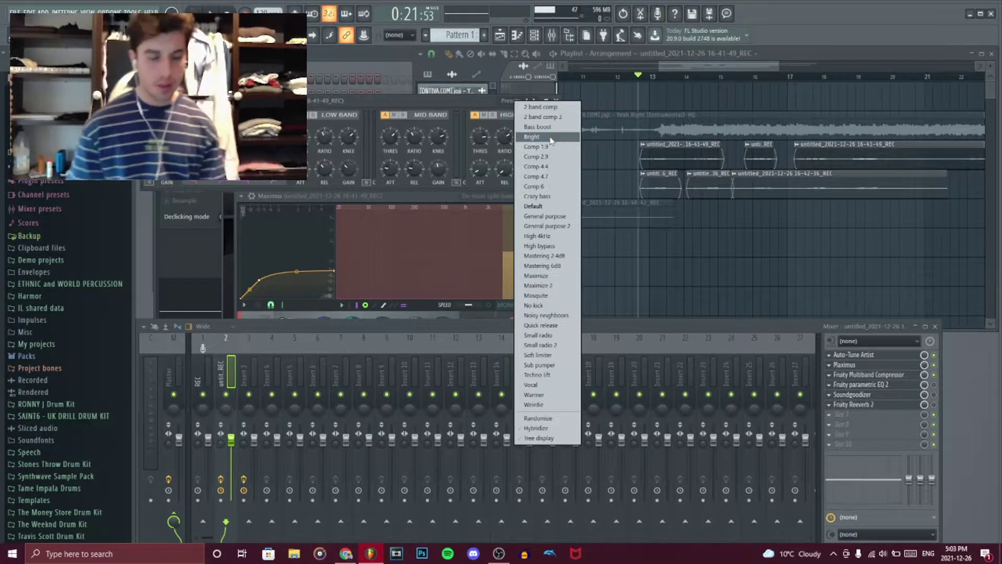
click(587, 62)
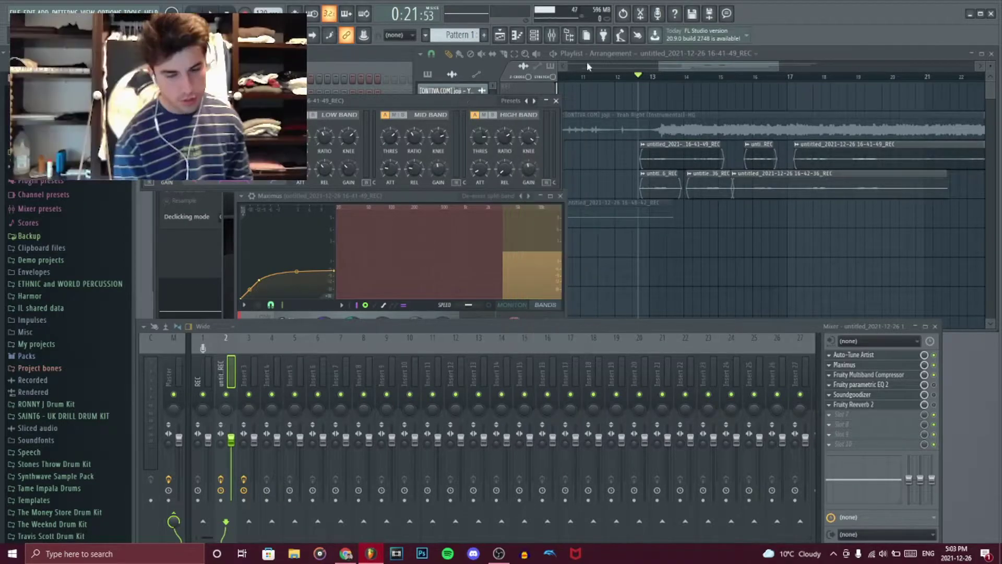
click(641, 78)
key(space)
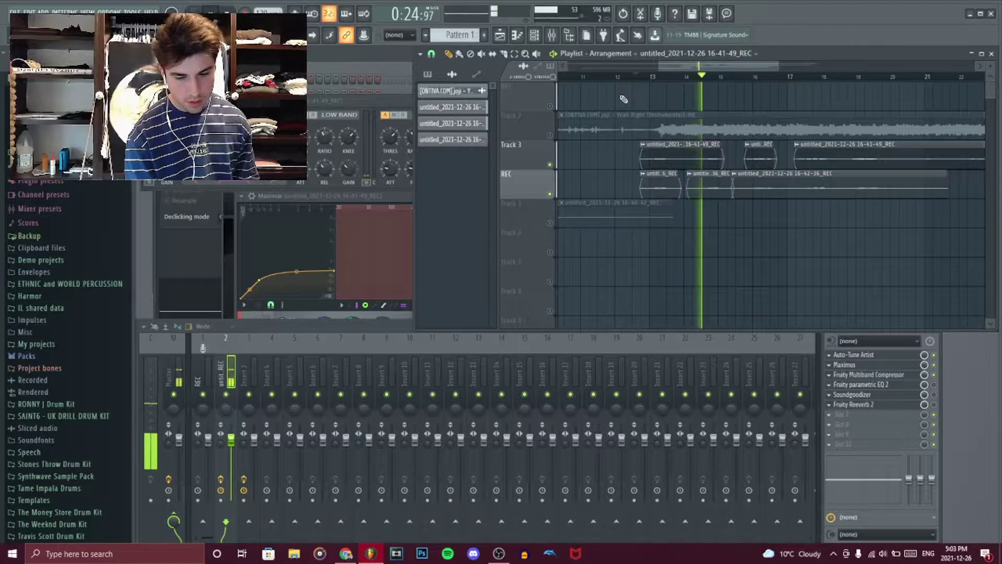
key(space)
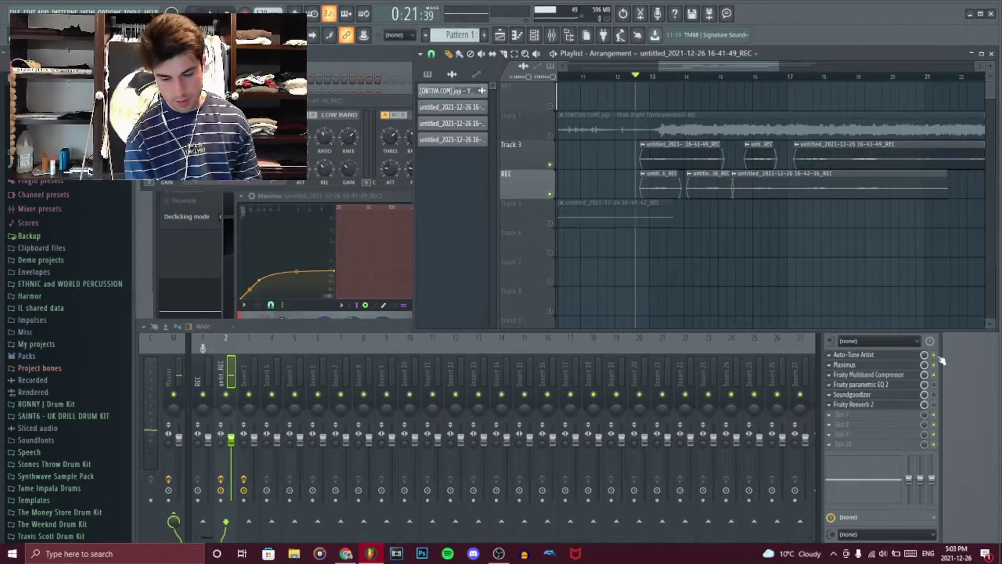
click(939, 376)
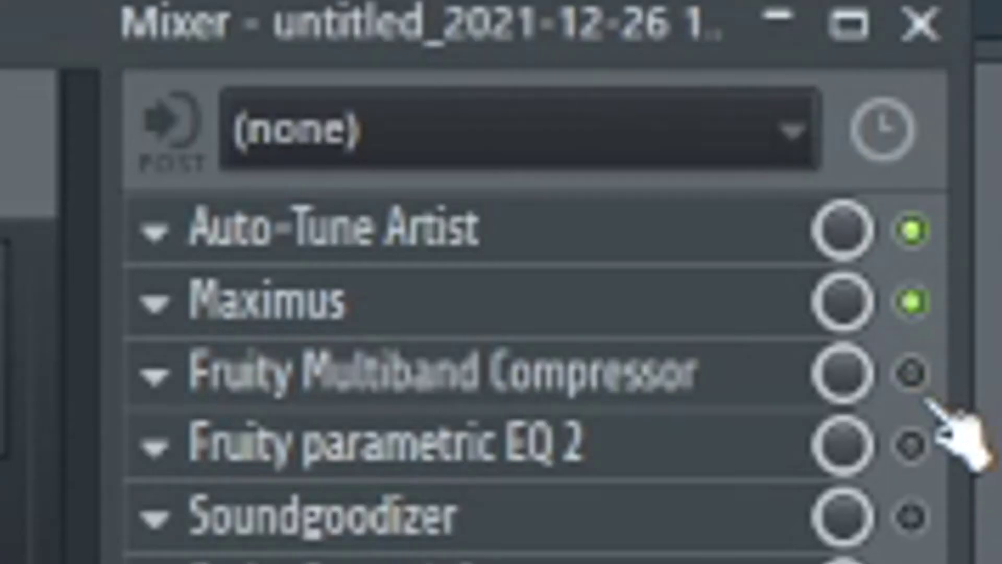
click(935, 375)
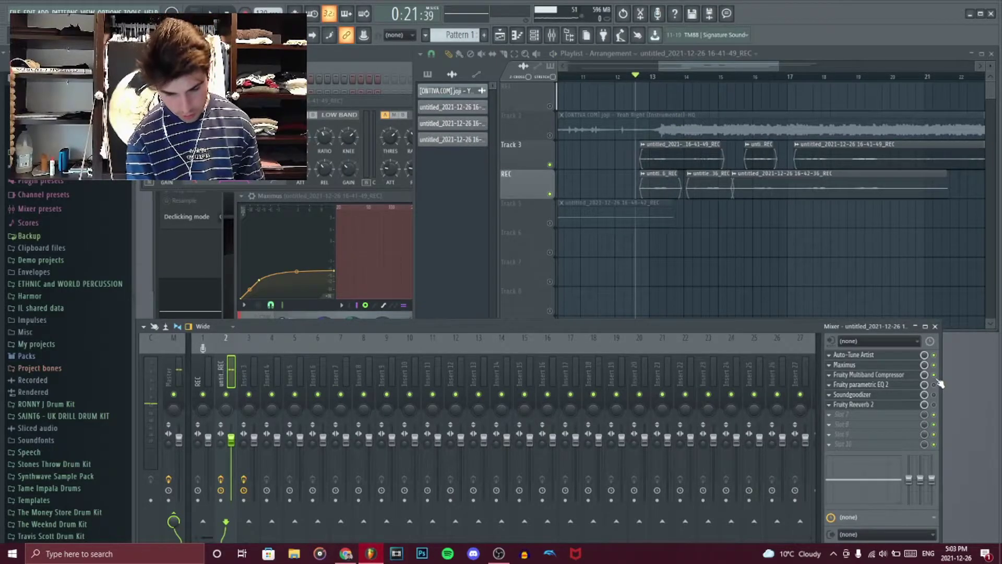
- In Parametric EQ 2, set band 1's type to High pass and its order to Steep 8
click(870, 385)
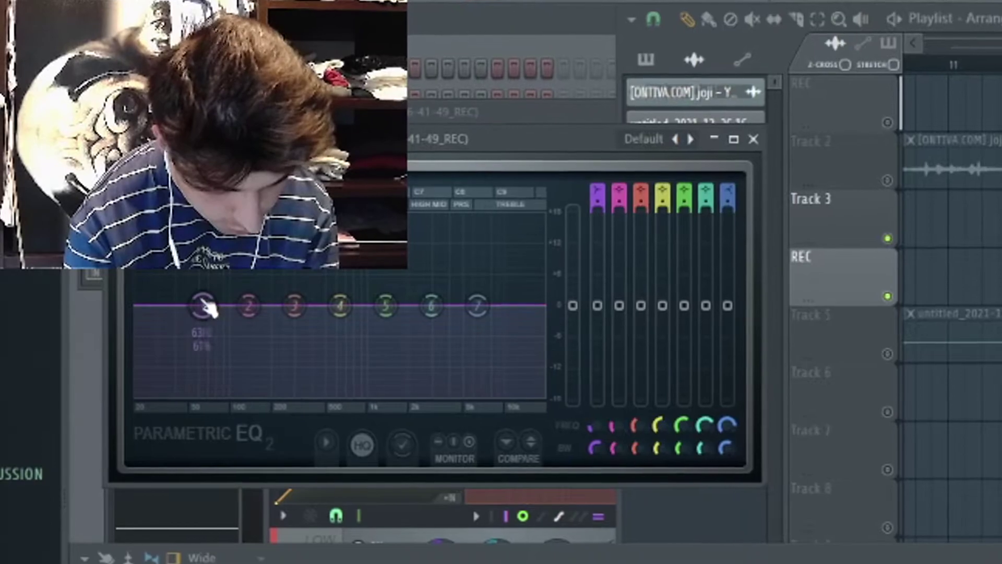
right_click(205, 199)
mouse_move(242, 361)
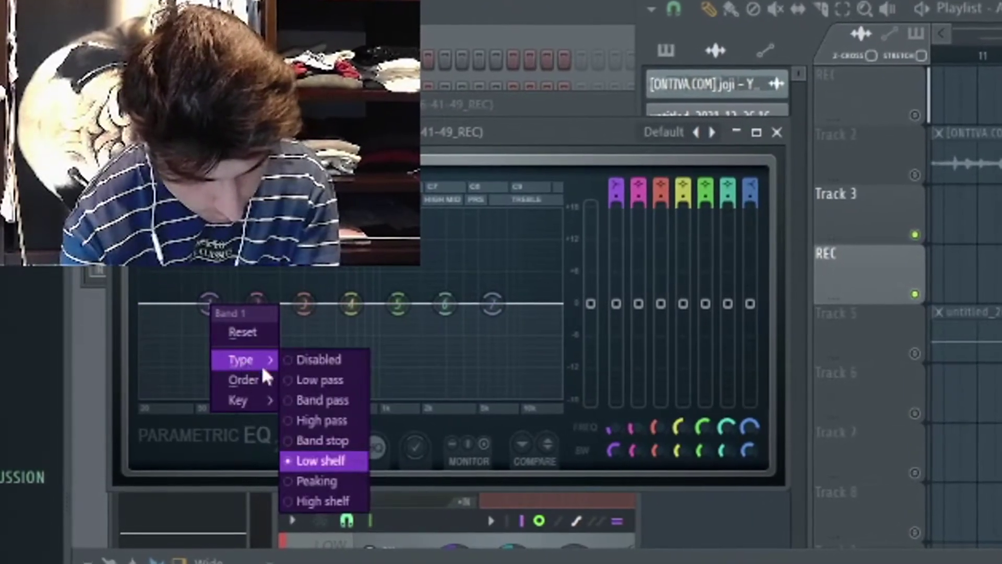
click(327, 414)
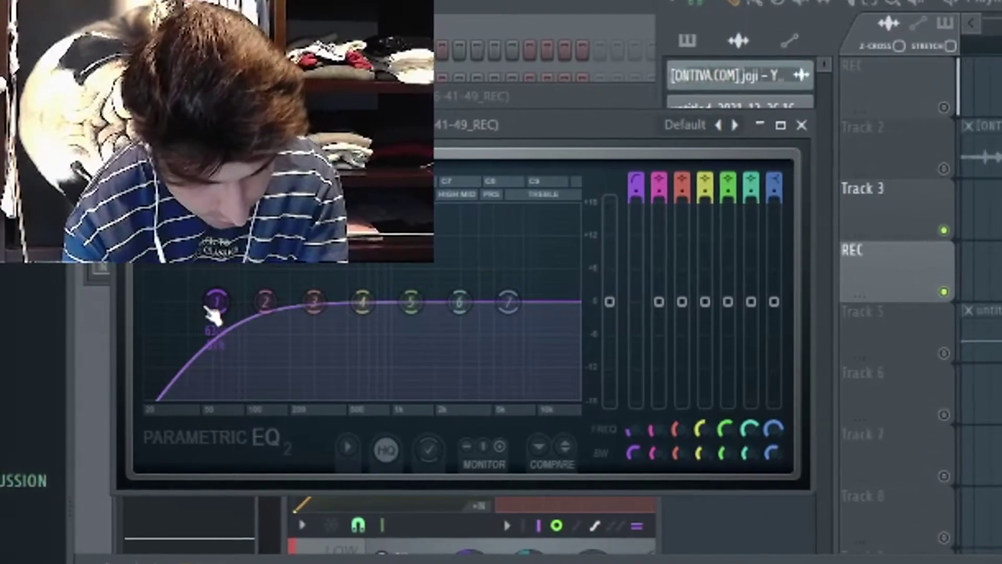
right_click(213, 303)
mouse_move(246, 398)
mouse_move(286, 384)
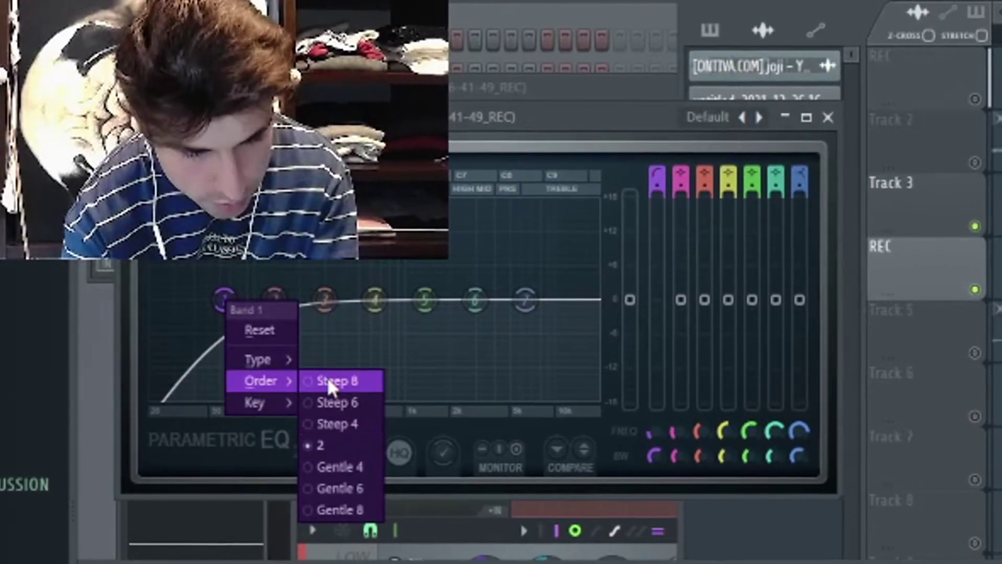
click(331, 380)
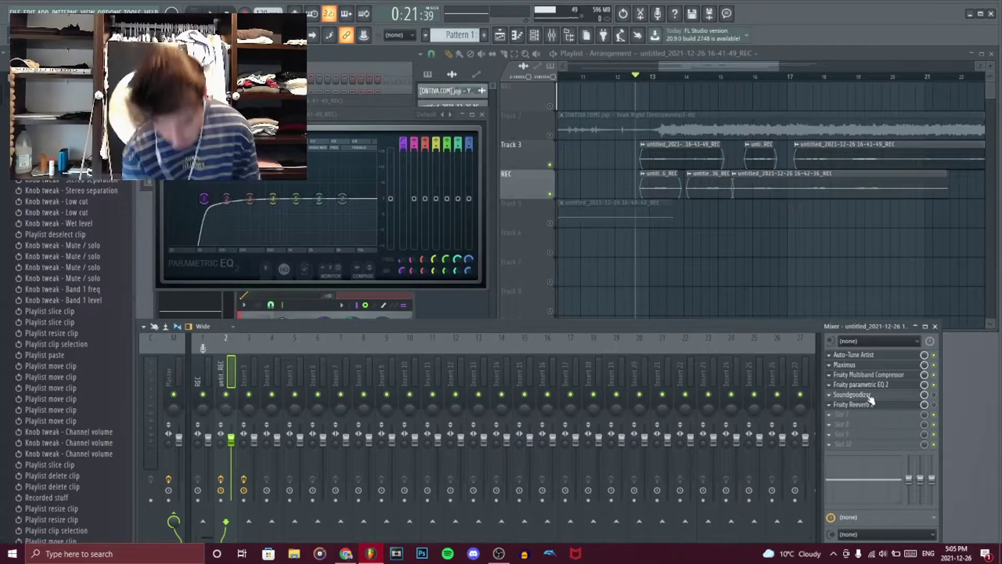
- Open Soundgoodizer on the vocal and play then stop the song to hear it
click(870, 396)
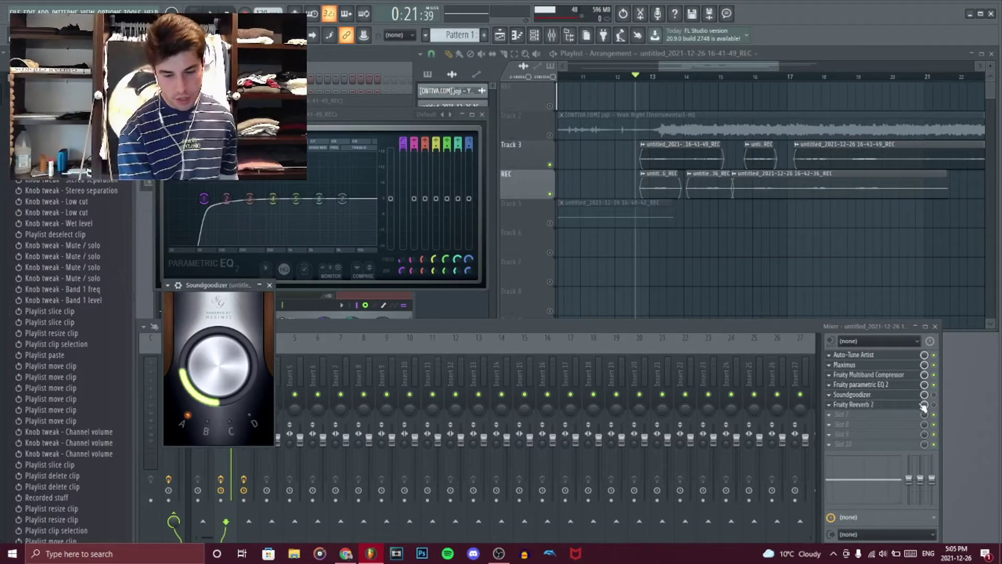
click(936, 402)
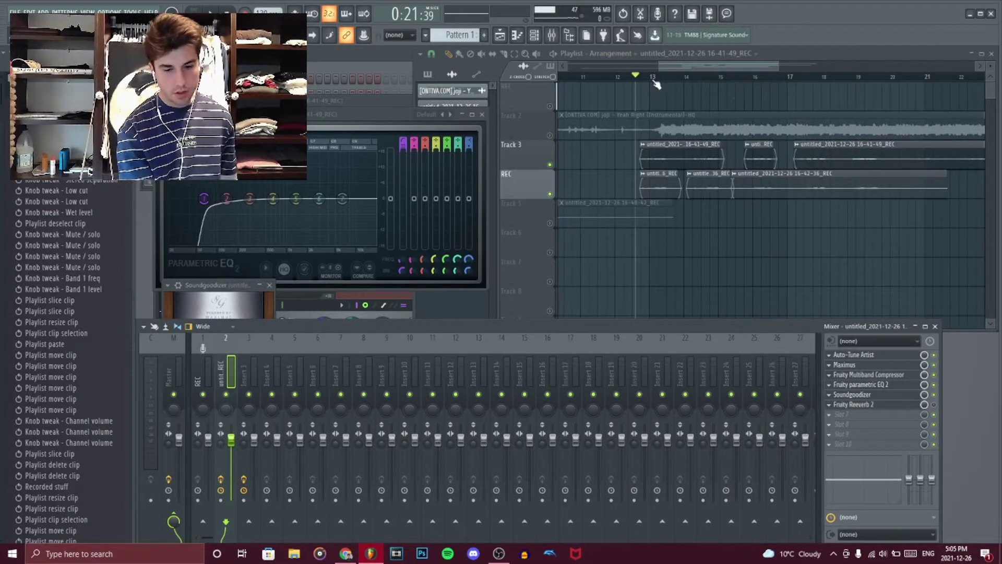
click(869, 396)
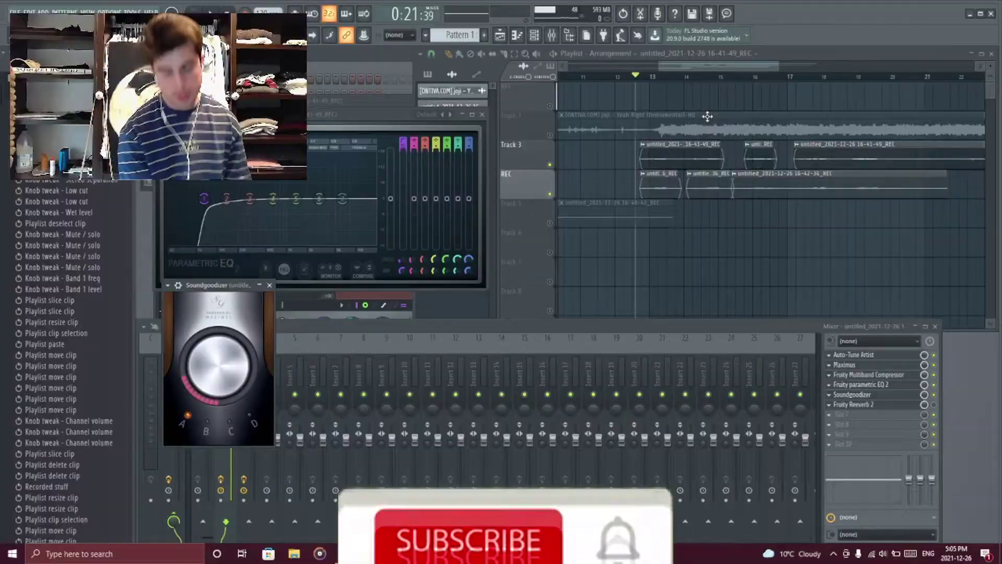
key(space)
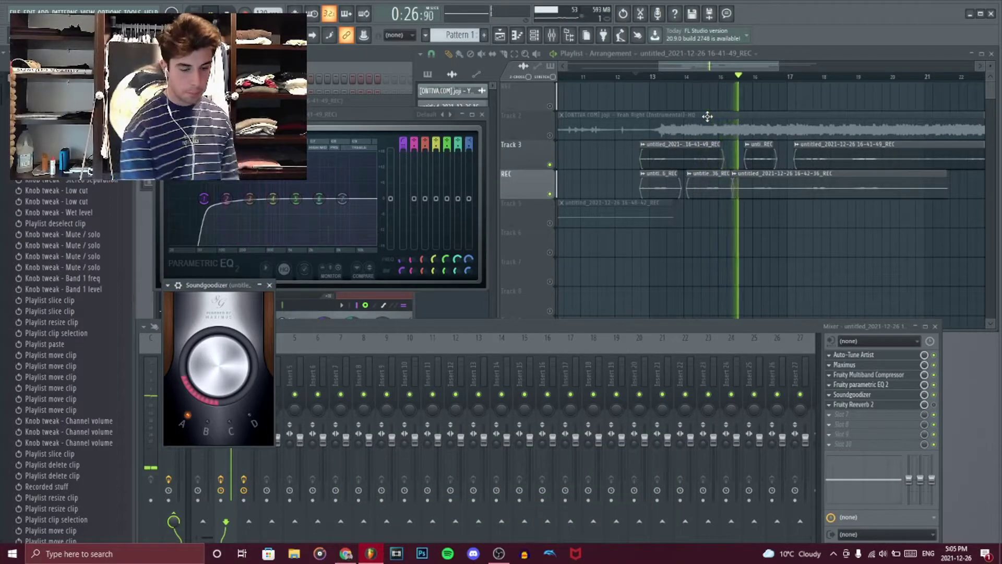
key(space)
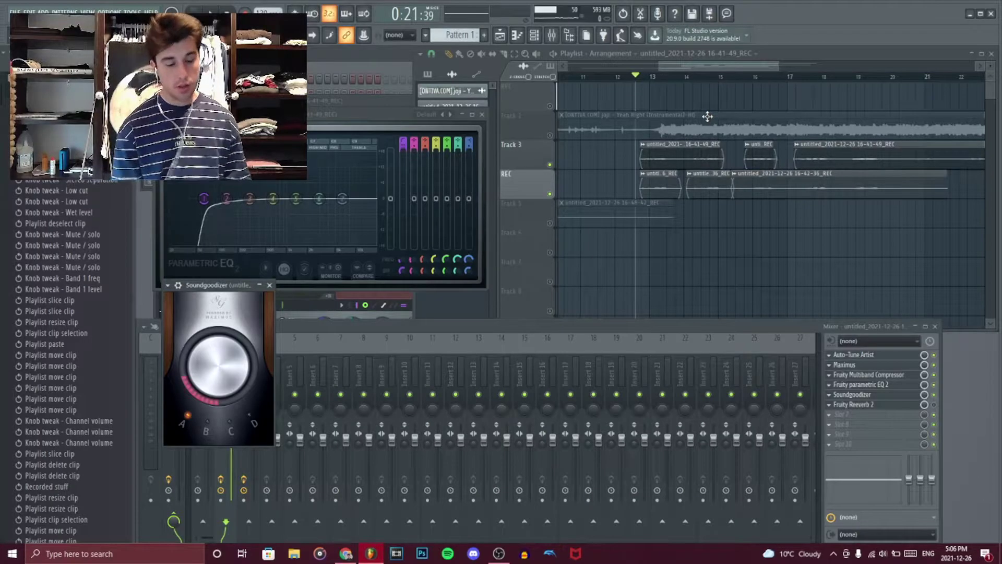
- Open Fruity Reeverb 2 on the vocal and push its WET fader up
click(864, 408)
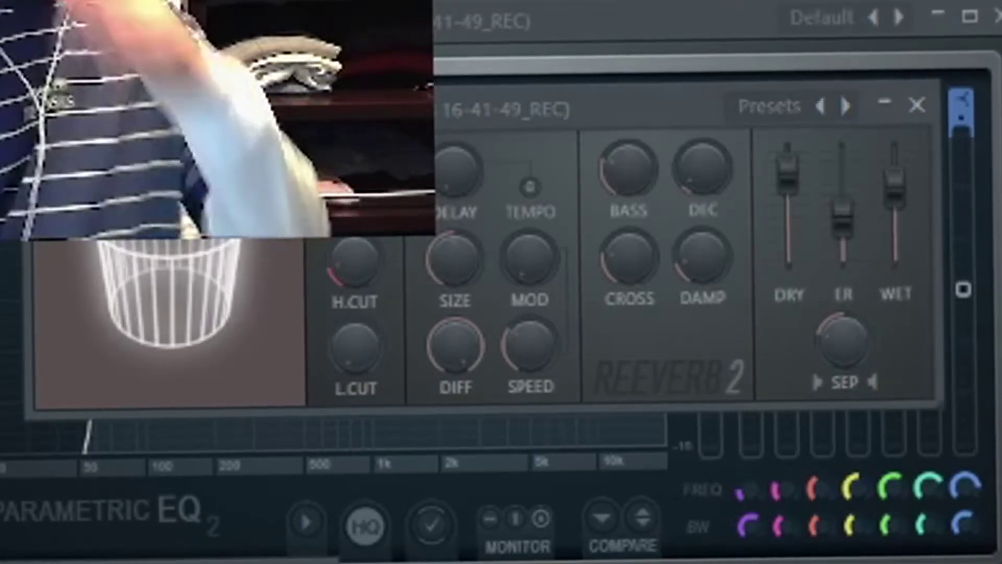
drag(896, 185, 900, 175)
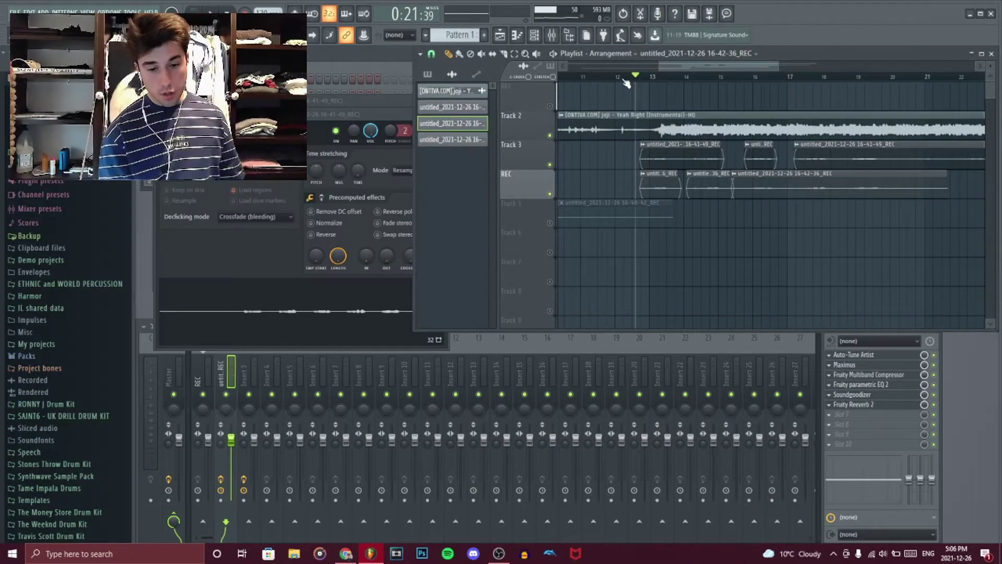
- Move the song position back to 0:20:49, then select Insert 4 and open an effect slot's menu
drag(633, 78, 622, 79)
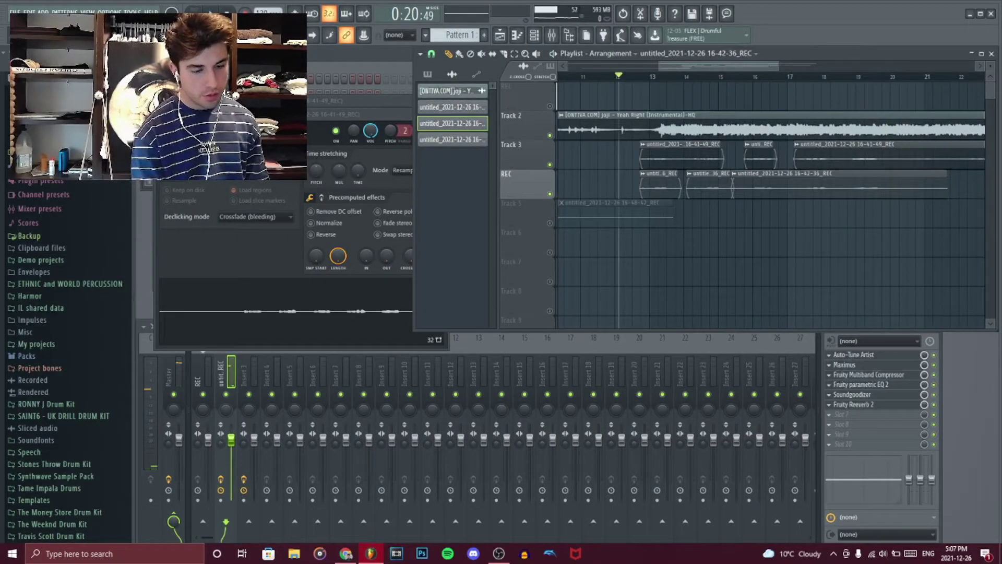
key(F6)
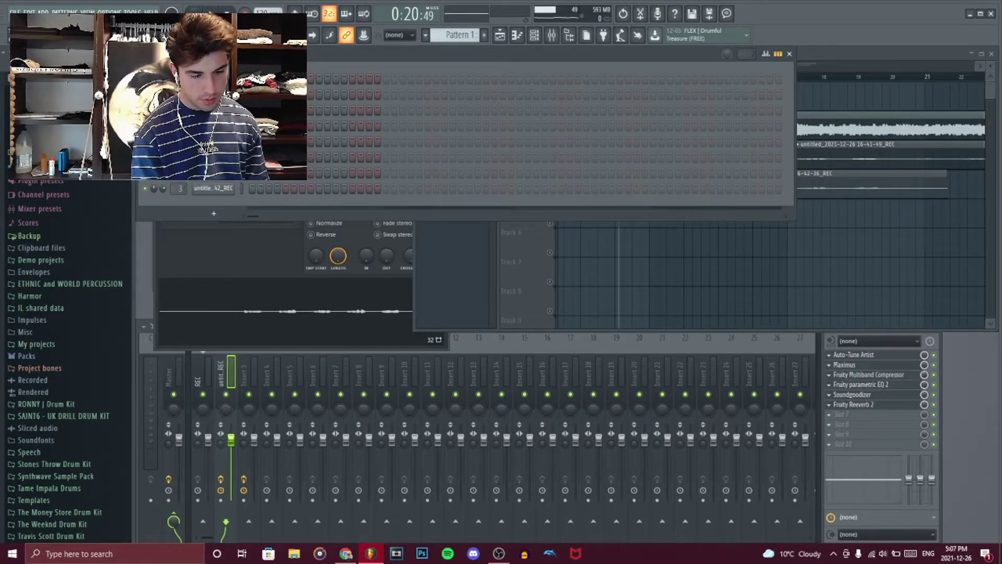
key(Right)
key(Right)
click(282, 377)
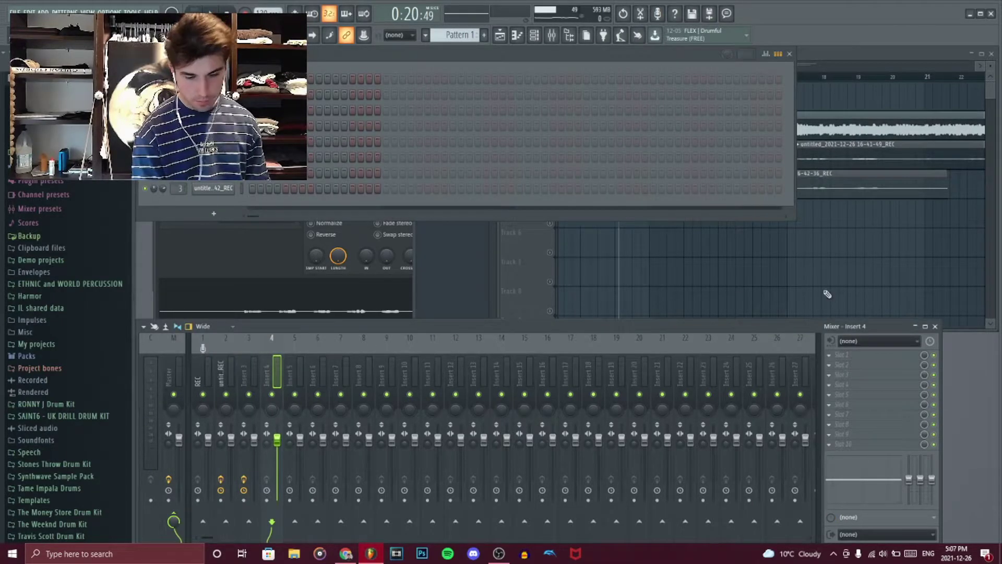
click(838, 363)
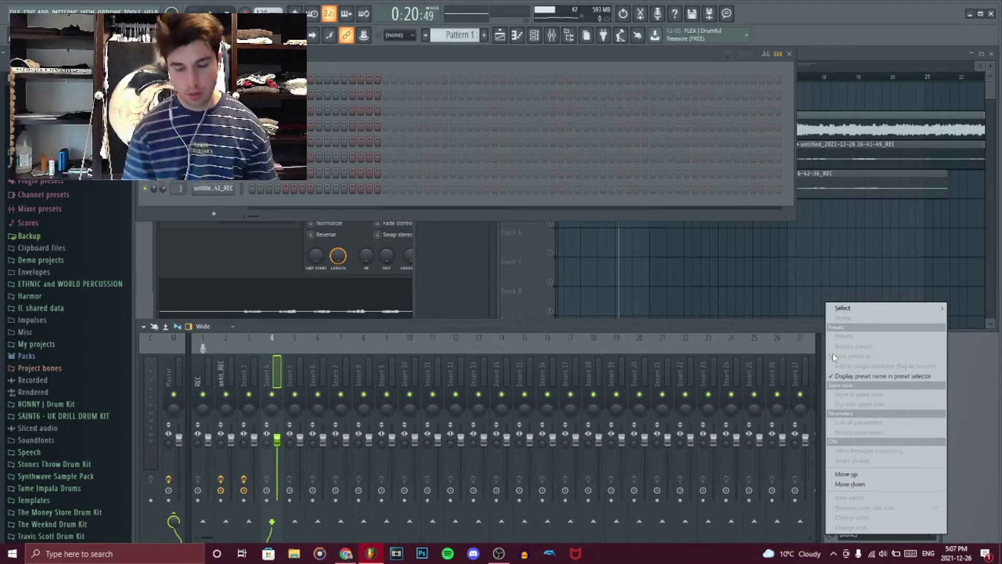
- Load Parametric EQ 2 into Insert 4, nudge band 4 to about 823 Hz, and inspect REC's compressor
mouse_move(842, 308)
click(700, 395)
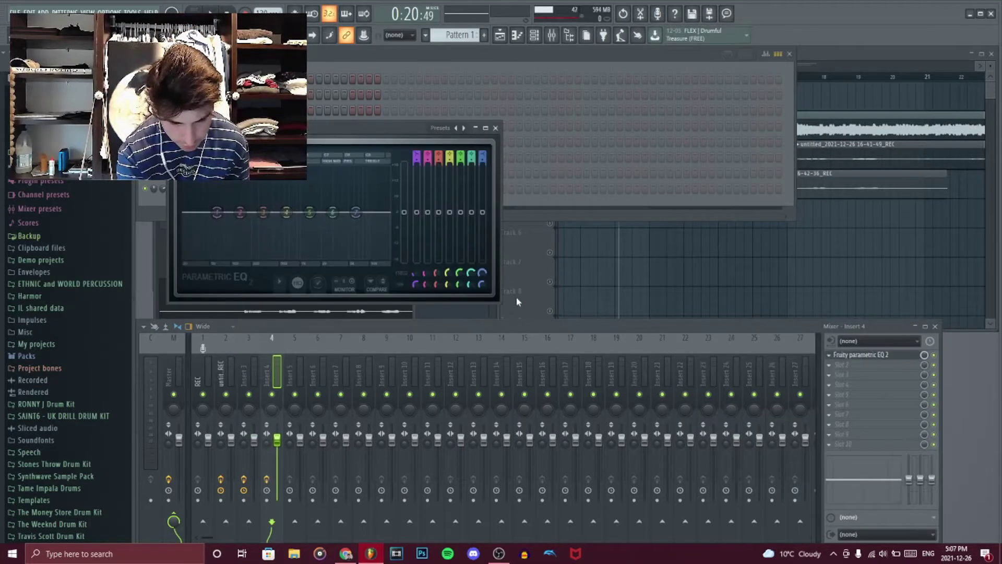
drag(287, 213, 298, 220)
click(226, 372)
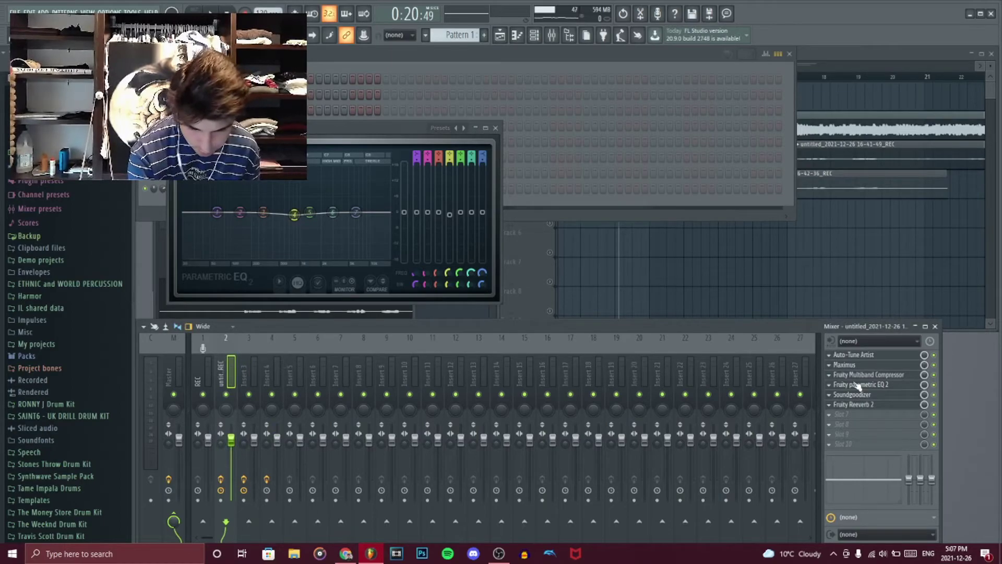
click(872, 375)
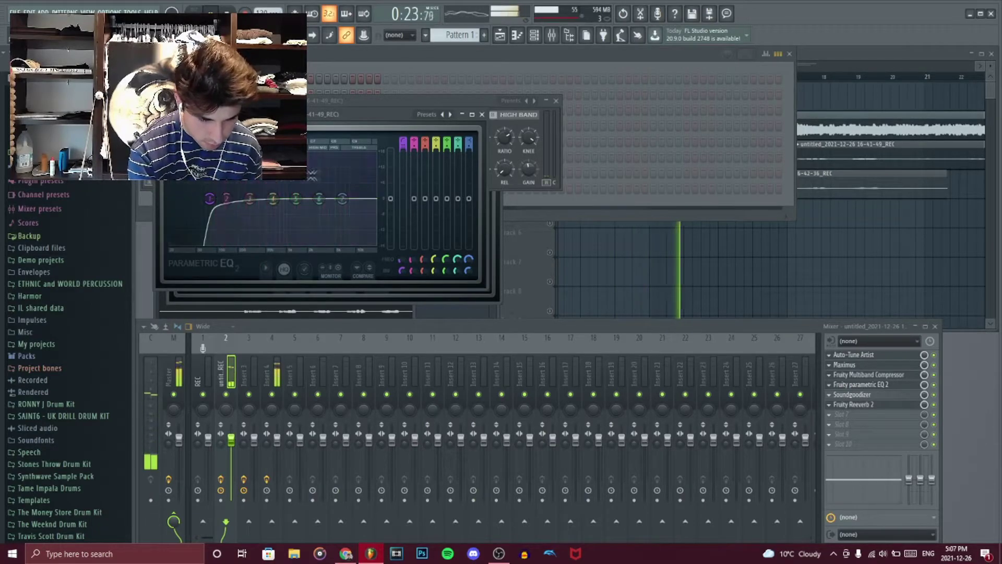
key(space)
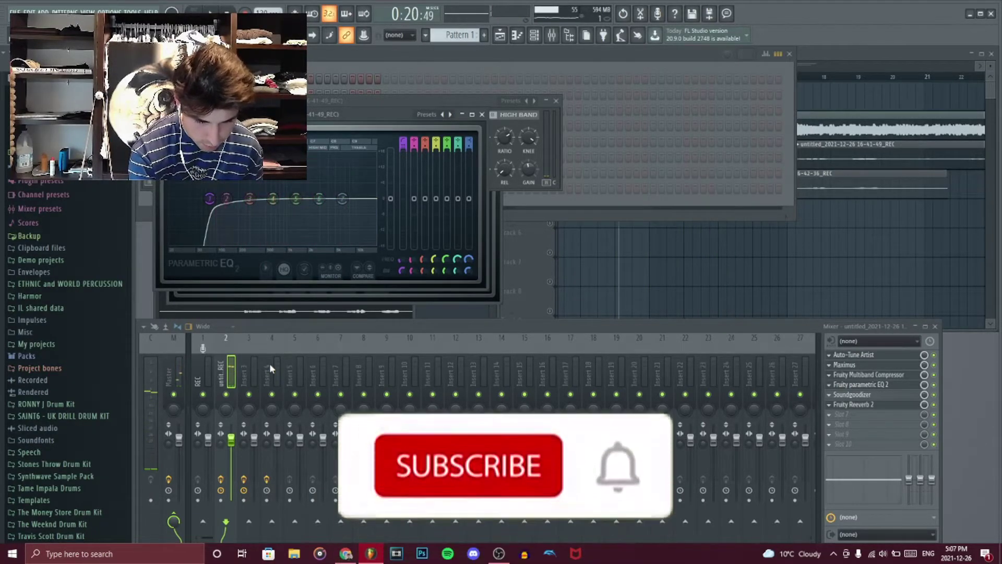
- Reopen Insert 4's EQ, dip band 4 around 1002 Hz, then bring up the Playlist with F5
click(270, 364)
click(857, 355)
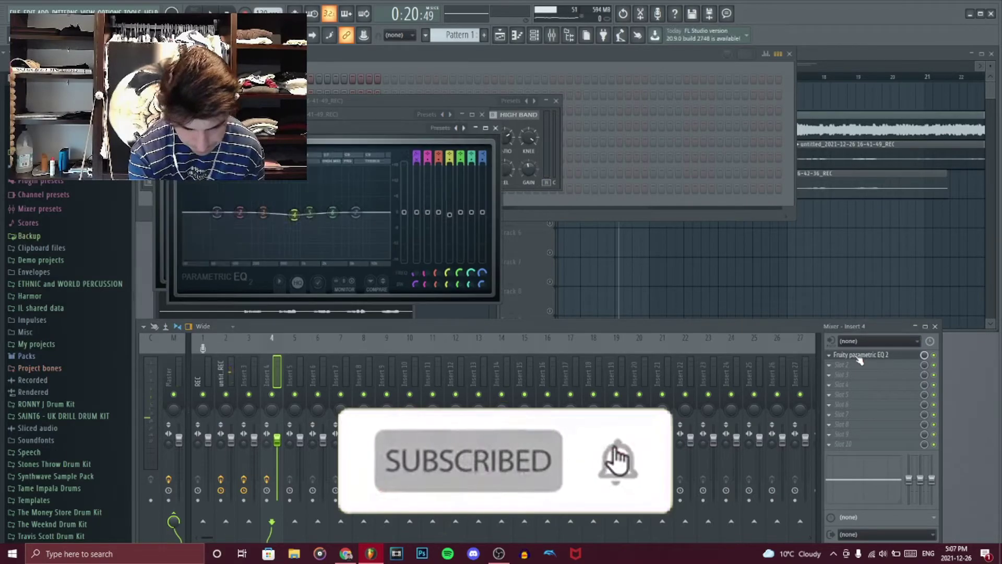
drag(294, 214, 305, 226)
key(F5)
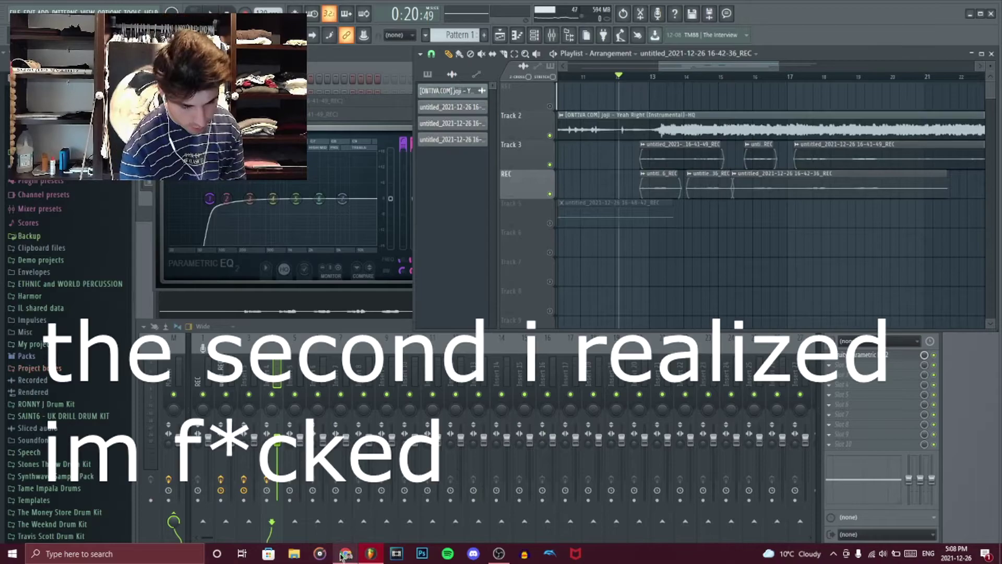
click(346, 553)
click(102, 7)
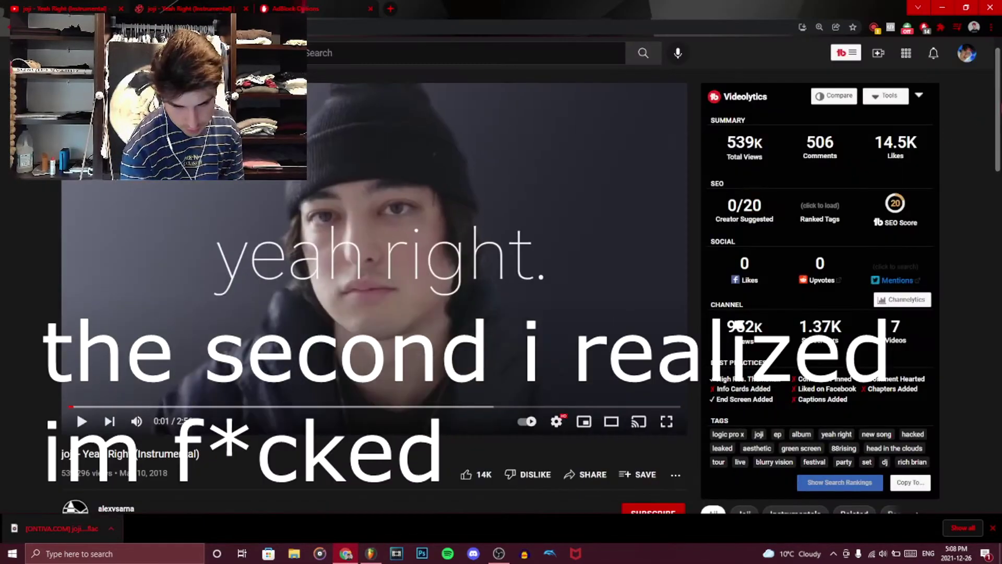
scroll(854, 164, down, 8)
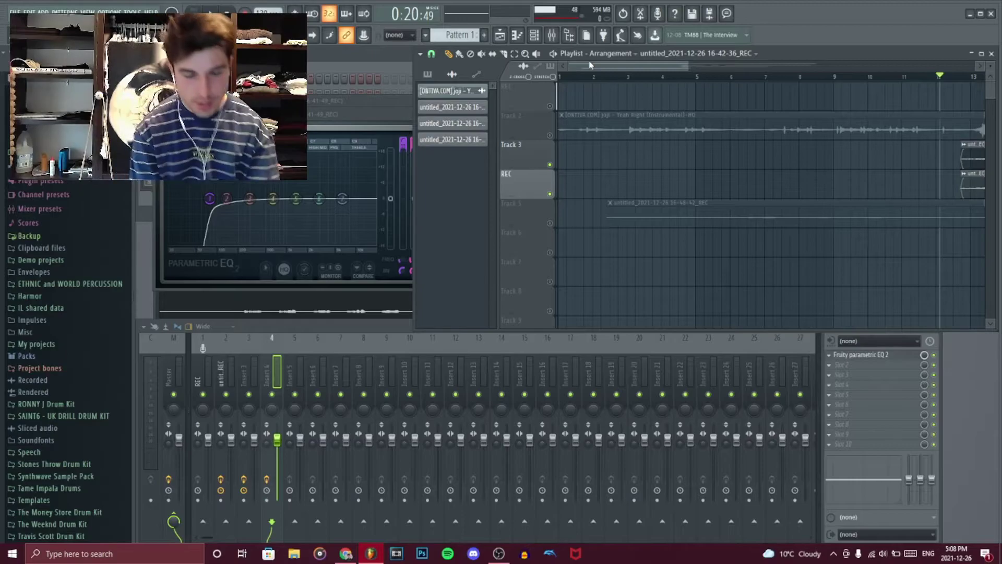
- Unmute Track 5 and its recorded vocal clip
drag(590, 65, 596, 64)
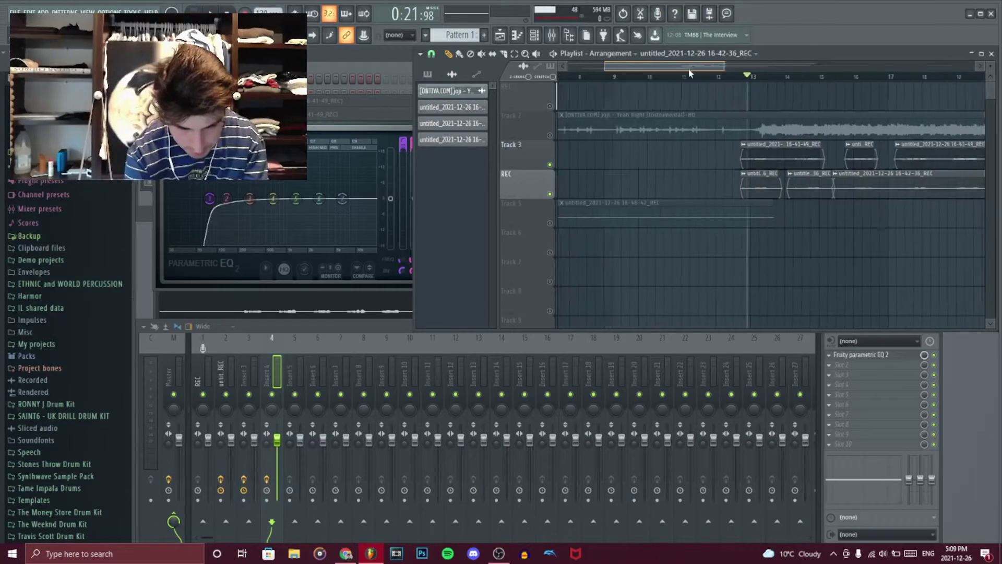
click(550, 223)
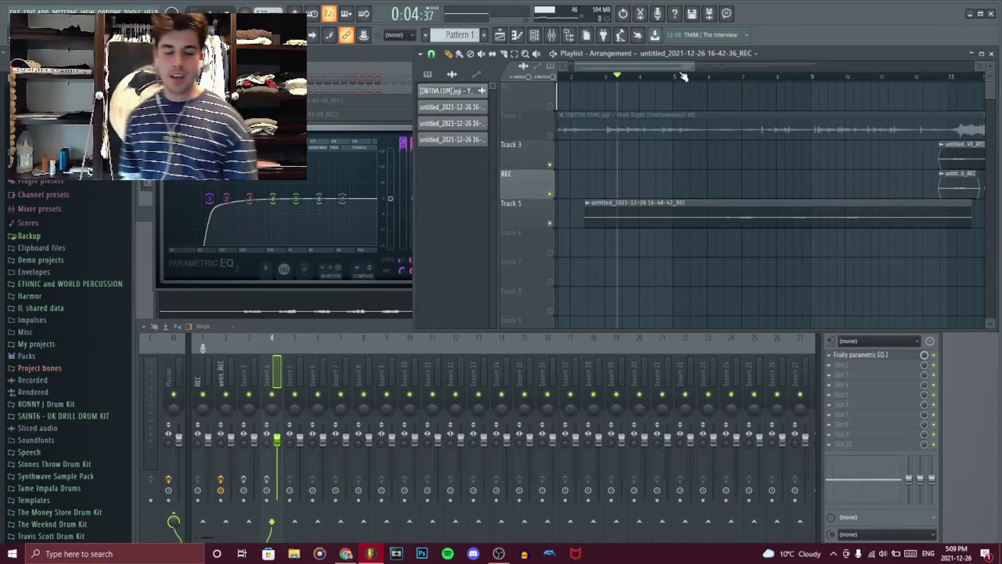
key(F6)
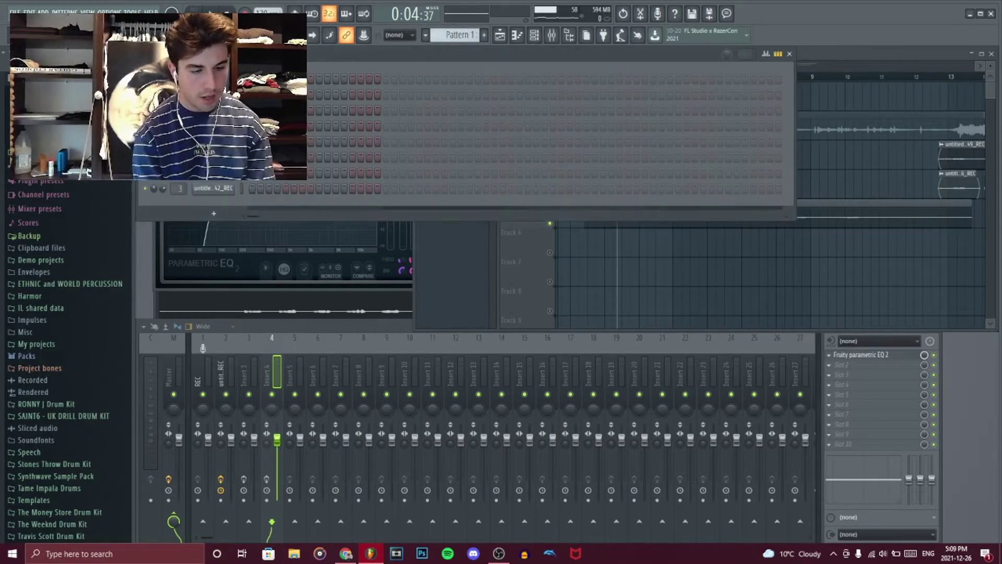
- Load Fruity Parametric EQ 2 into Insert 2's slot 7 with the Radio preset
click(231, 371)
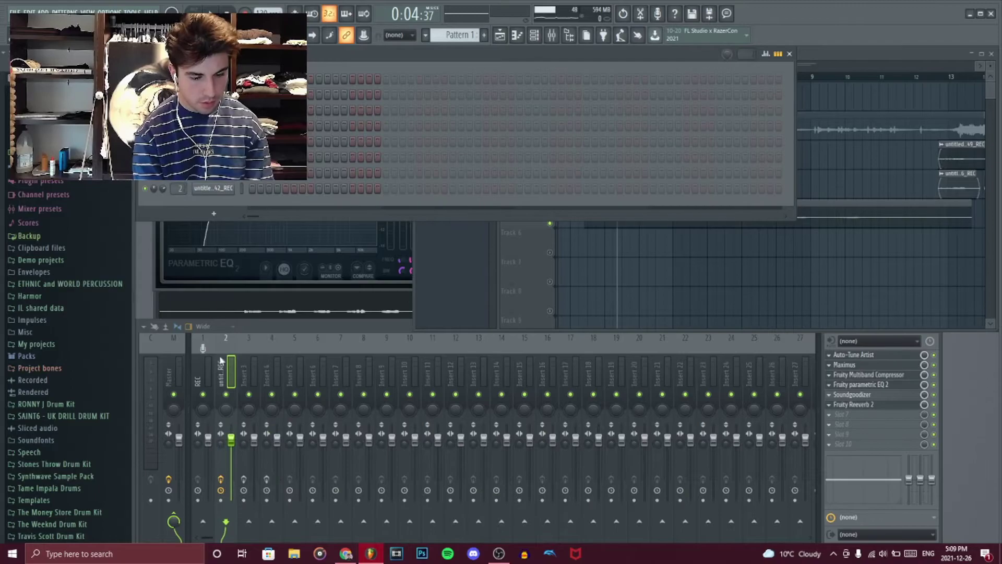
click(843, 416)
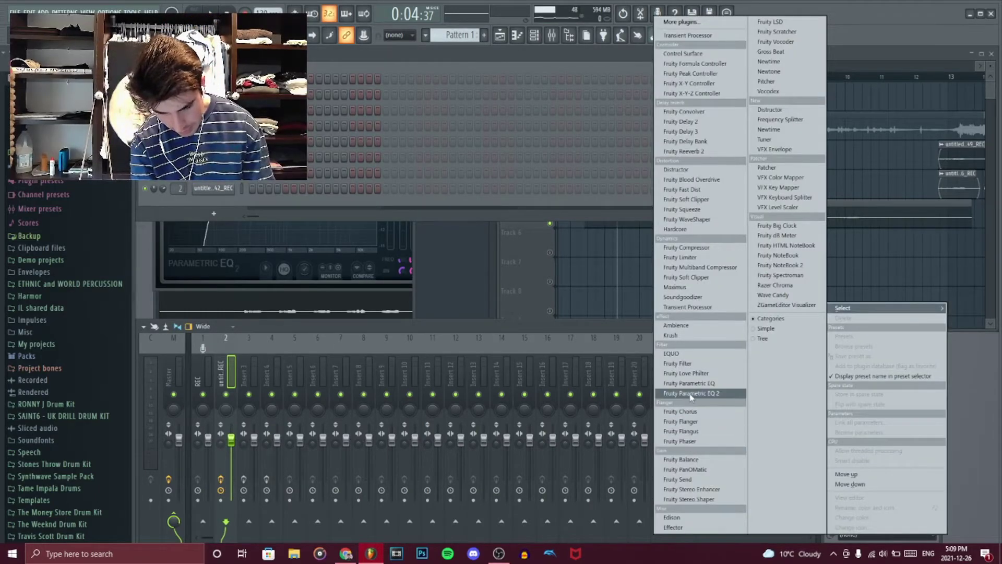
click(691, 395)
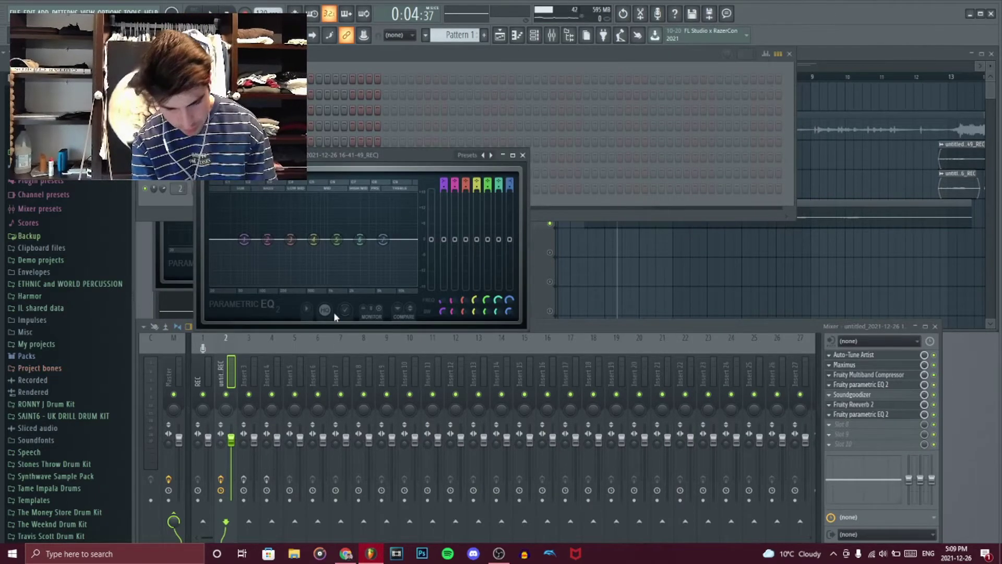
click(468, 156)
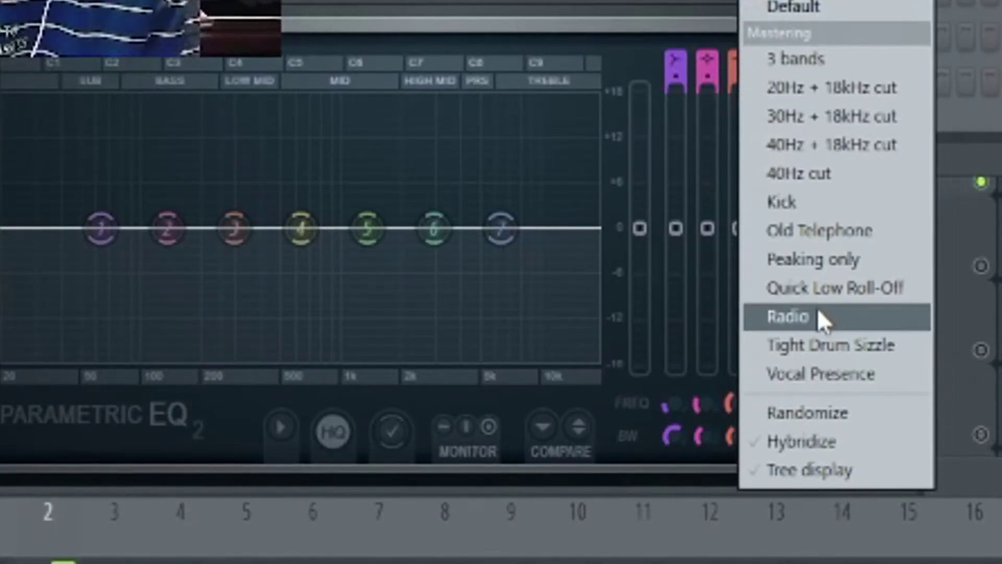
click(818, 314)
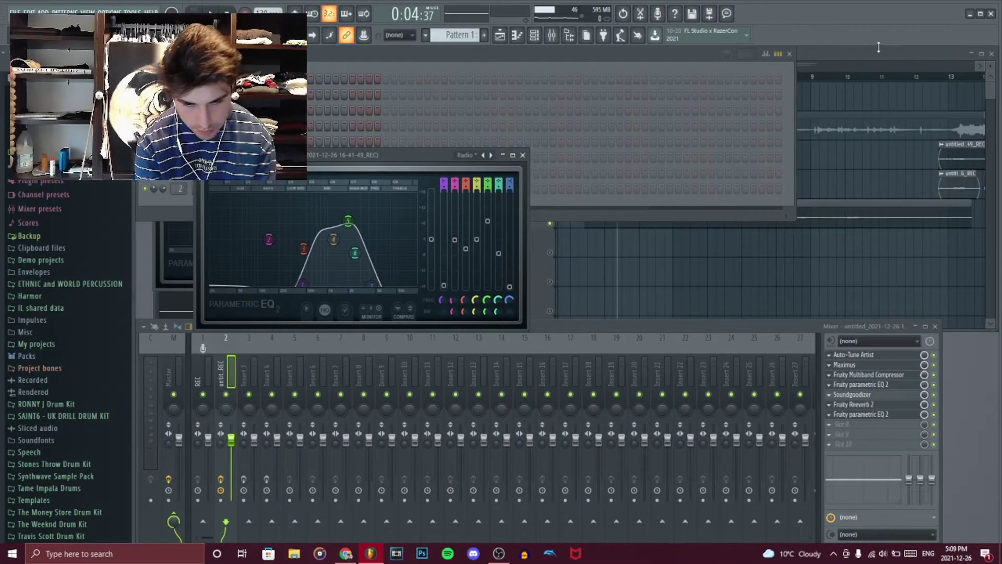
click(879, 47)
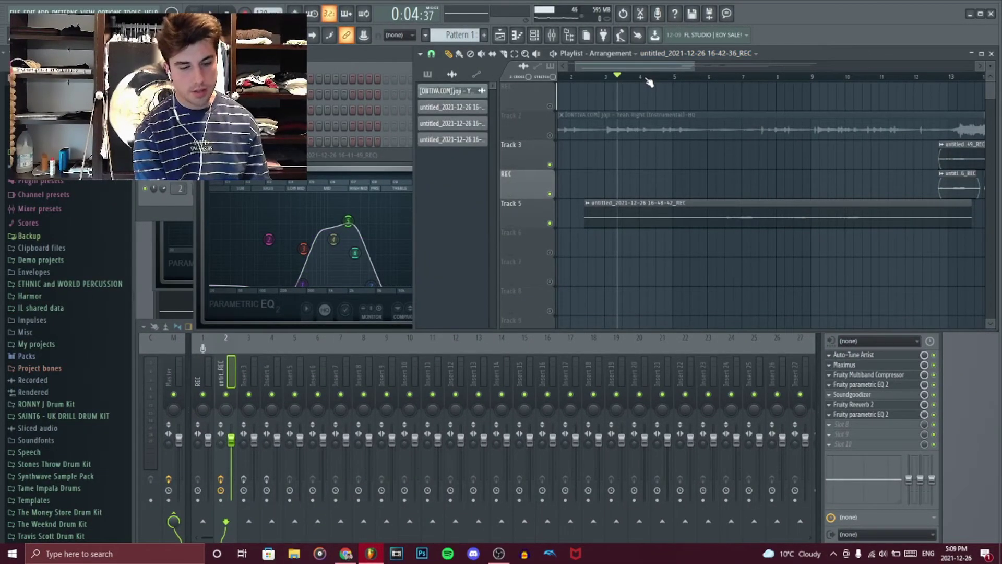
- Play the arrangement with the radio-filtered vocal and move the playhead to around bar 12
key(space)
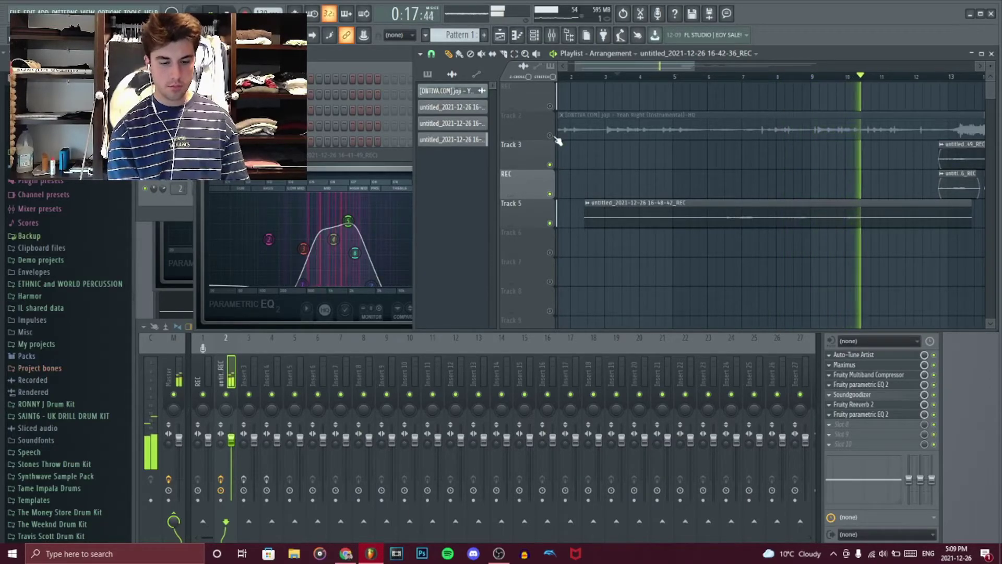
click(673, 75)
drag(679, 67, 741, 89)
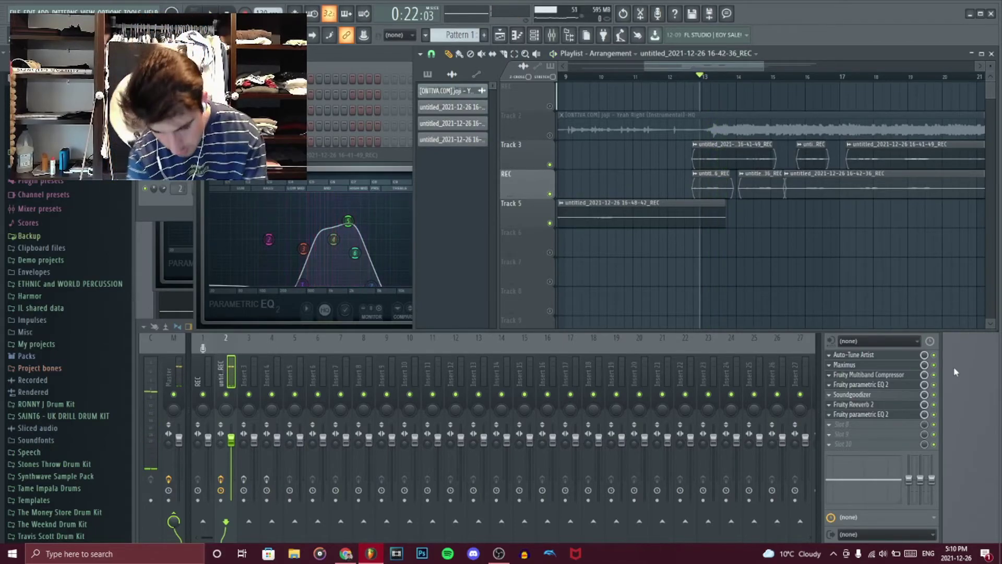
- Create a Param. EQ 2 Mix automation clip, full in the intro and falling to zero near bar 13
right_click(925, 416)
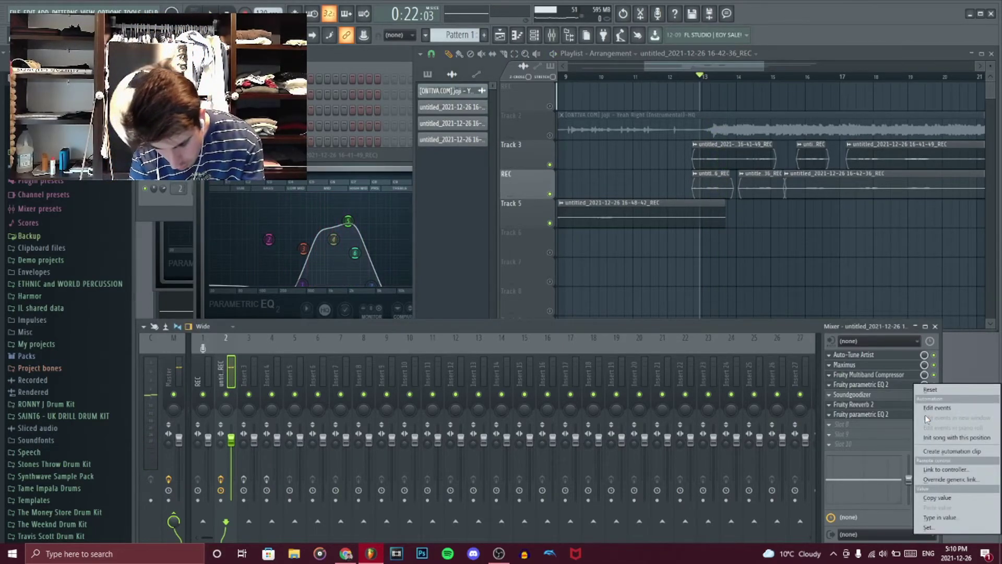
click(945, 452)
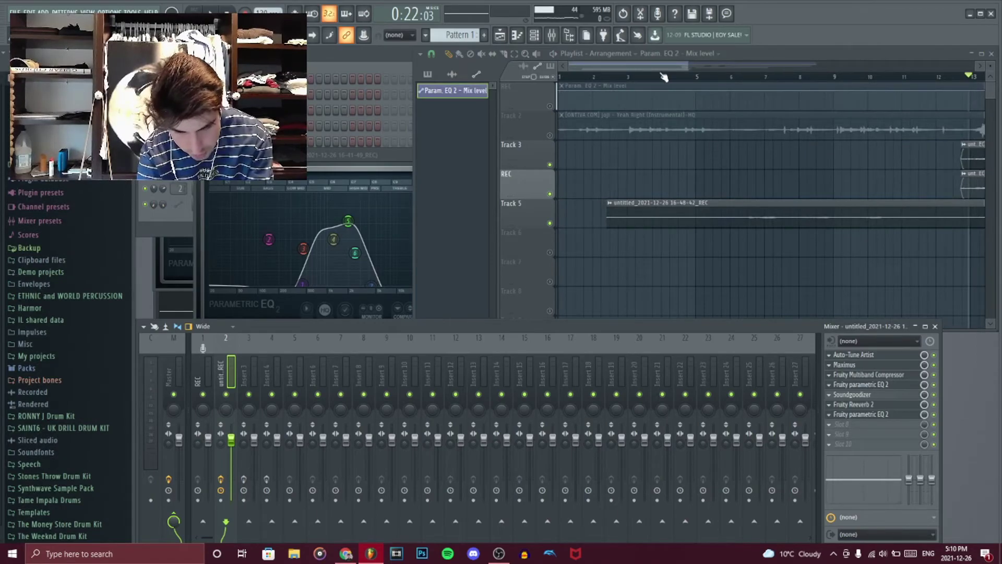
click(629, 76)
drag(632, 93, 633, 89)
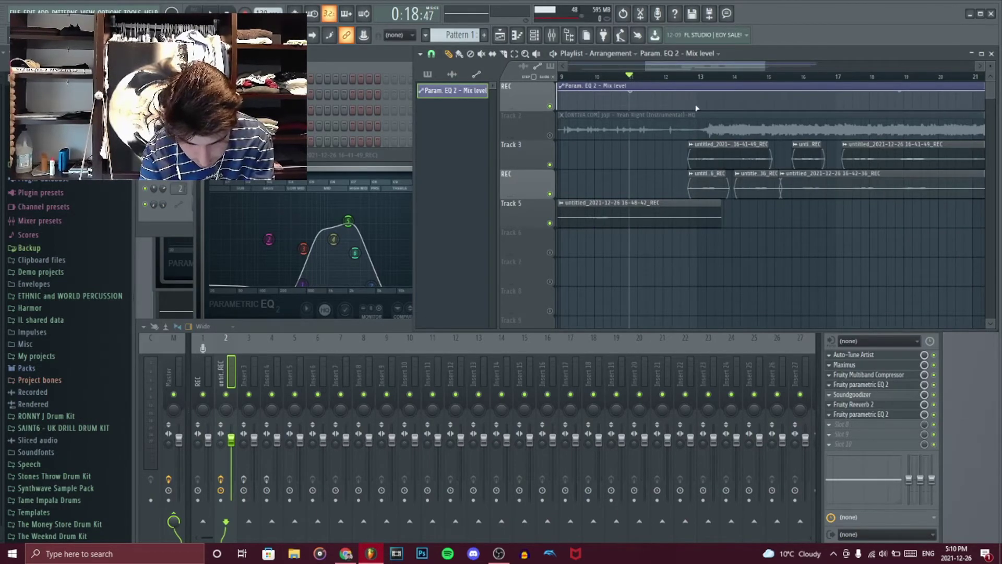
drag(697, 108, 704, 123)
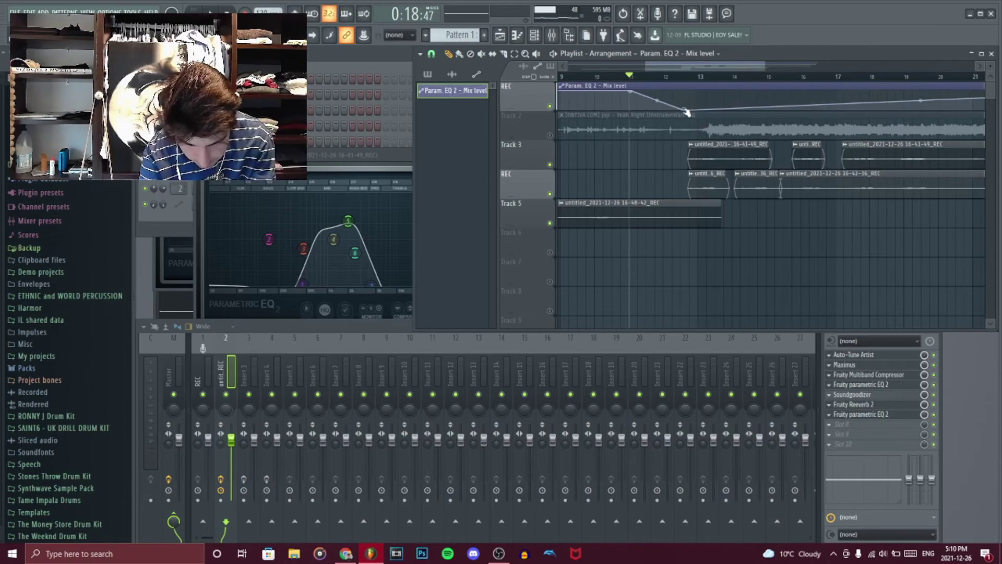
drag(762, 67, 911, 83)
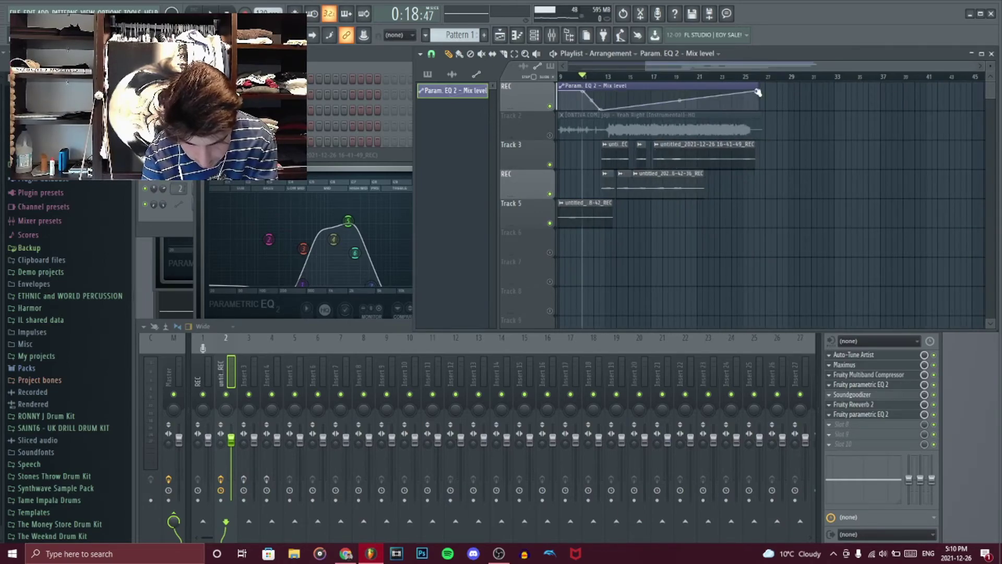